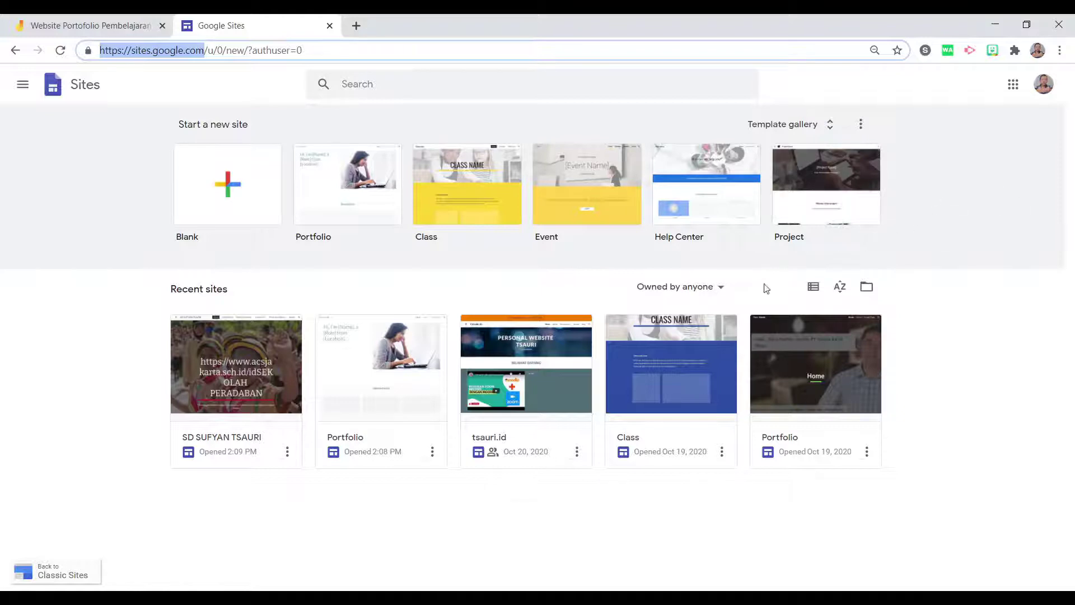
Browse the full template gallery, return to the Sites home page, and reopen the gallery.
left_click(69, 245)
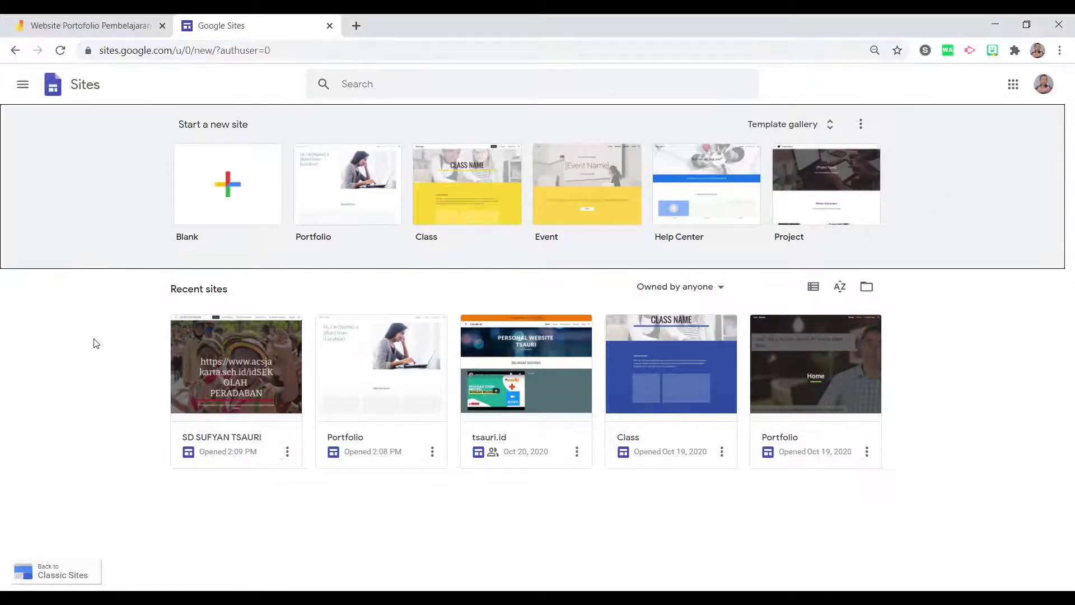
left_click(771, 125)
scroll(363, 348, "down", 6)
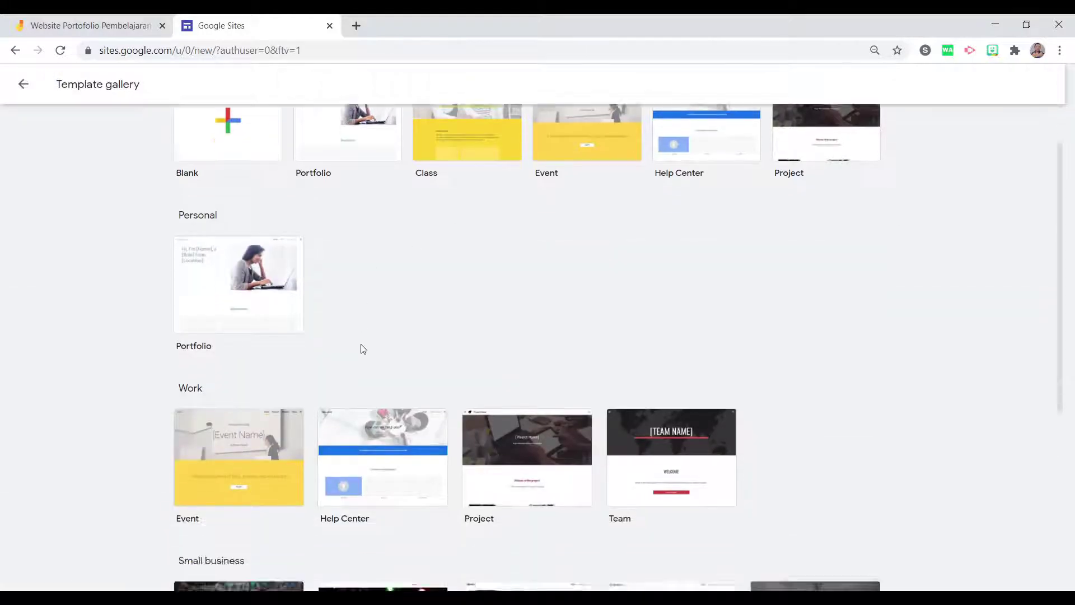
scroll(746, 479, "up", 1)
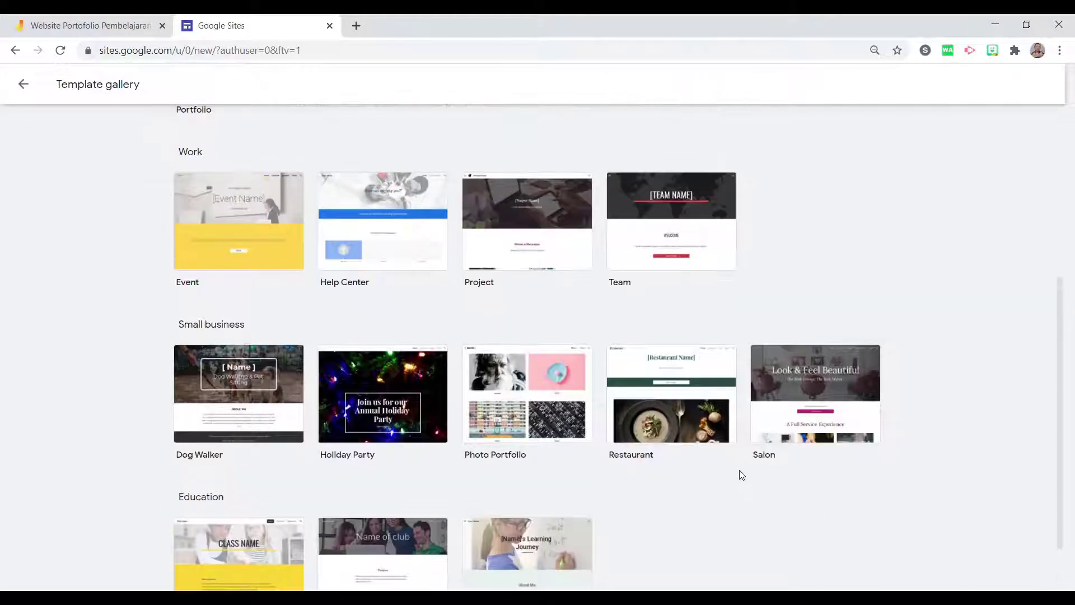
scroll(742, 475, "up", 5)
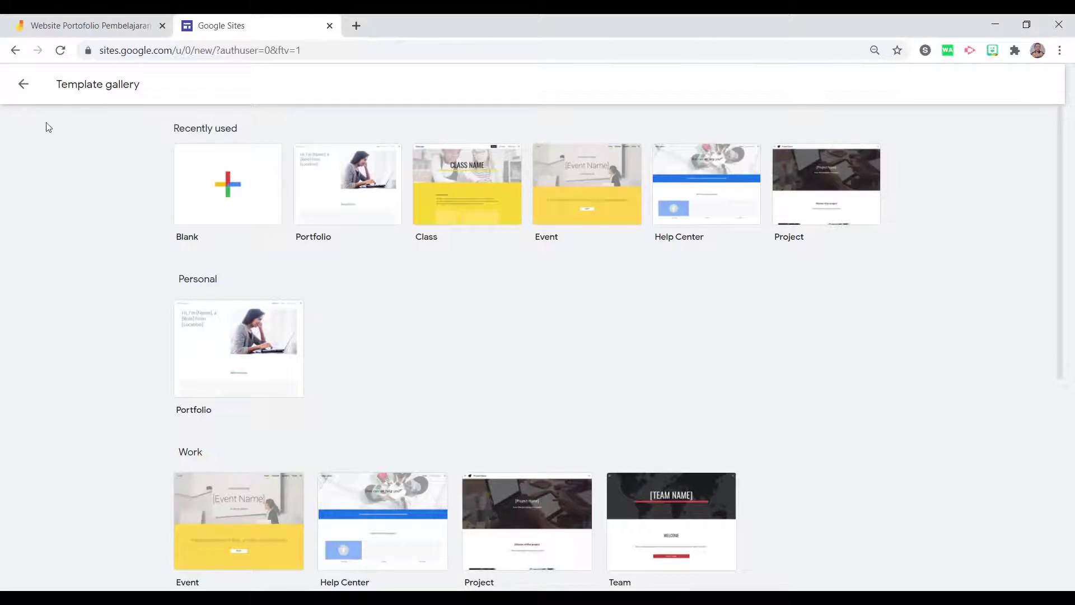
left_click(23, 84)
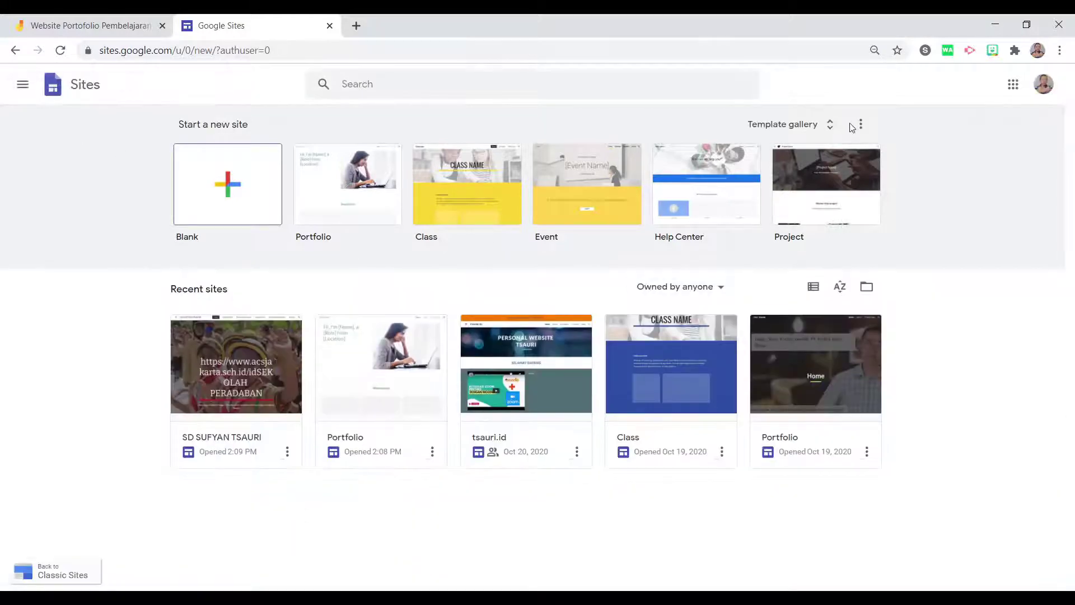
left_click(798, 124)
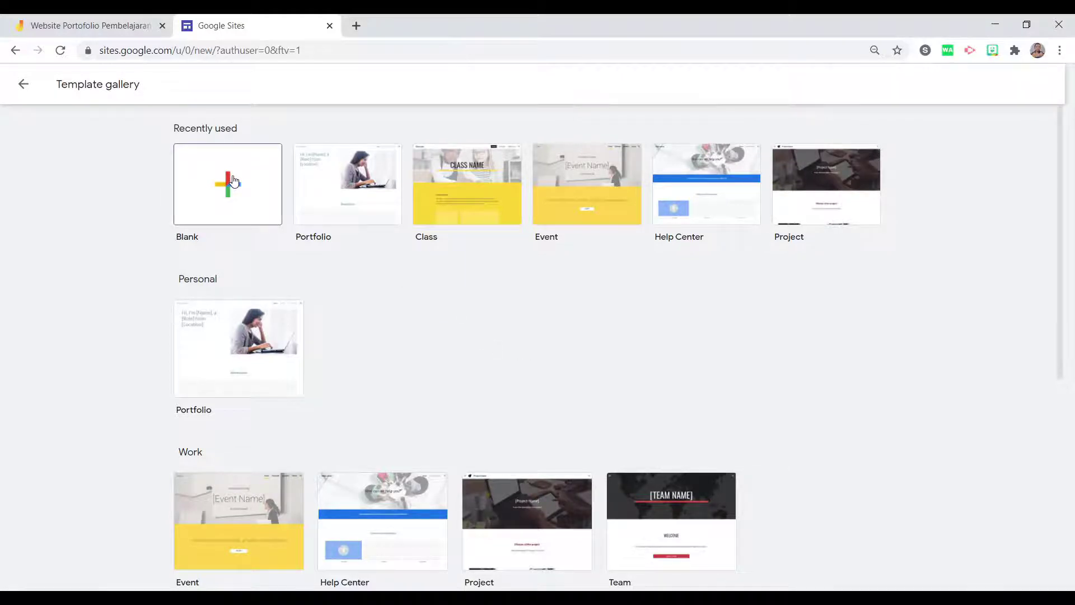
Start a new site from the Portfolio template.
left_click(256, 376)
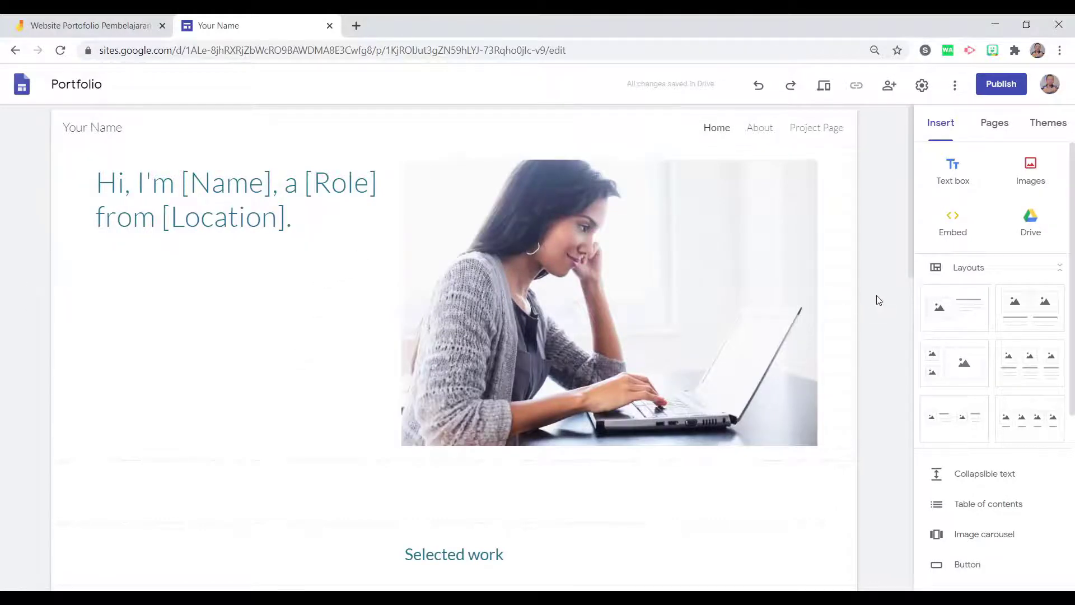
scroll(59, 407, "down", 1)
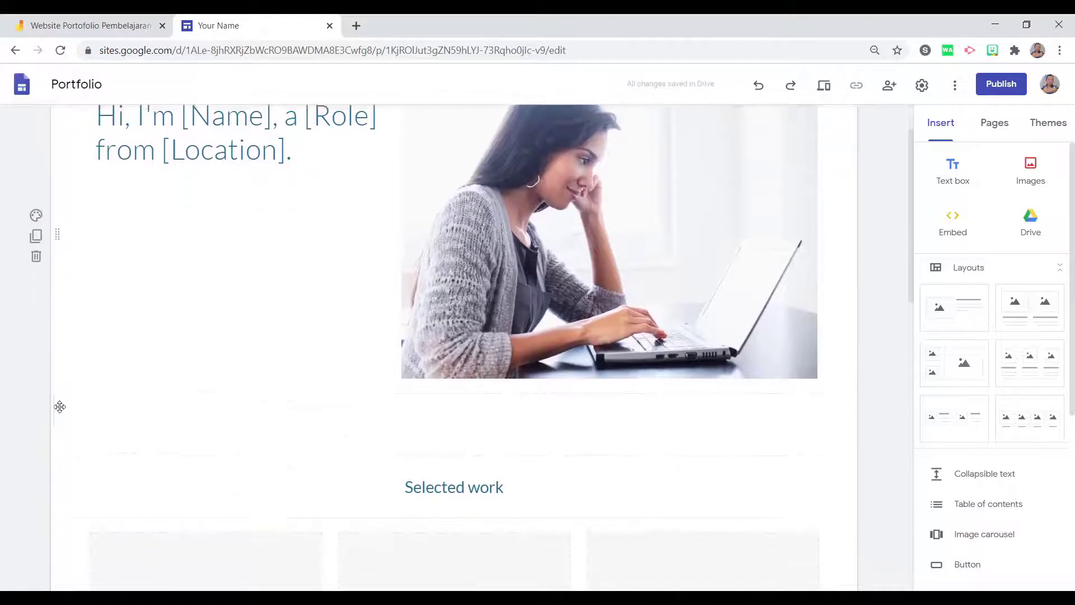
scroll(60, 405, "up", 1)
Select the hero photo and choose to replace it with an existing image.
left_click(672, 317)
scroll(583, 316, "down", 1)
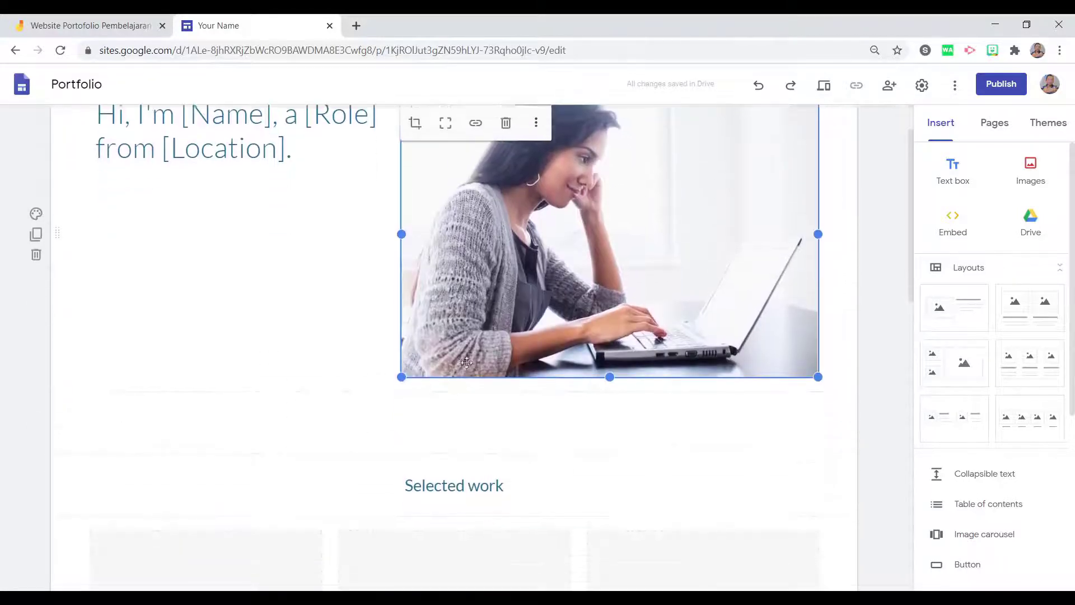
scroll(583, 316, "up", 1)
left_click(536, 137)
mouse_move(538, 144)
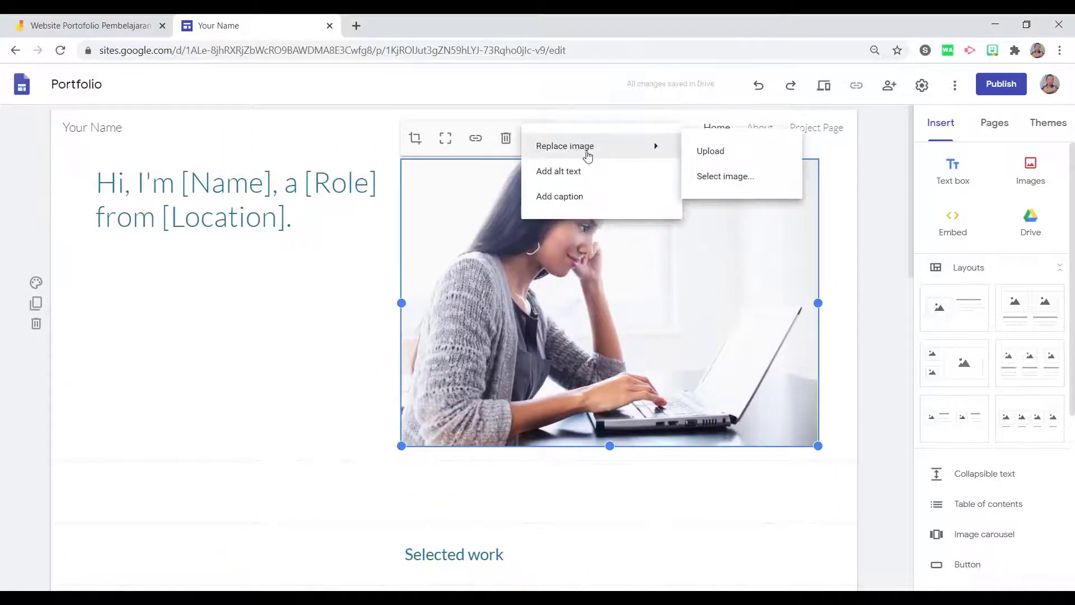
Replace the hero photo with the teal Tutorial, Tips & Trik picture from Photos.
left_click(738, 180)
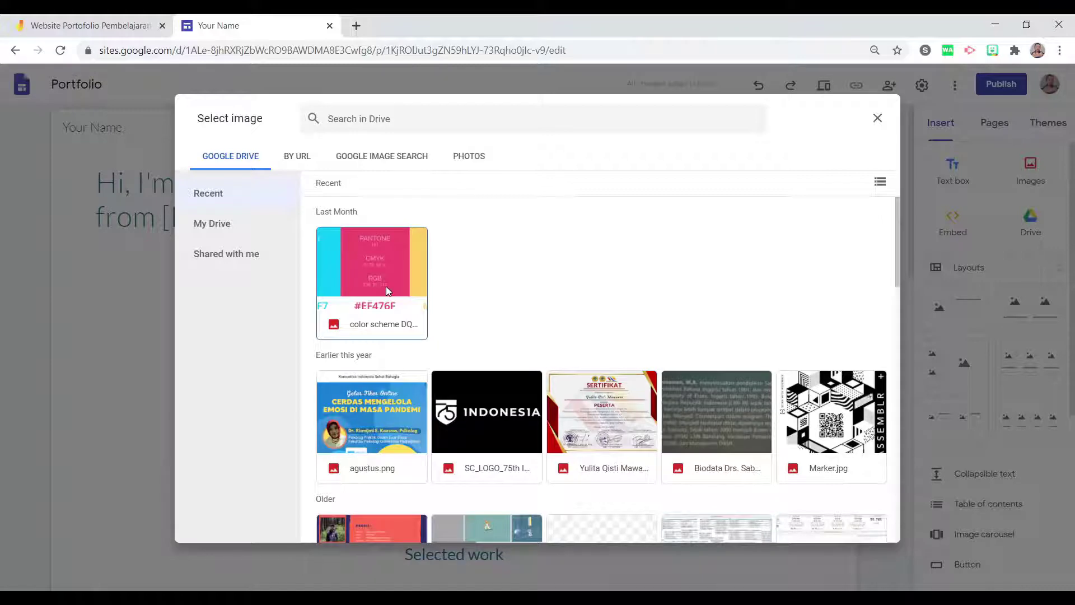
scroll(383, 331, "down", 2)
scroll(383, 333, "up", 2)
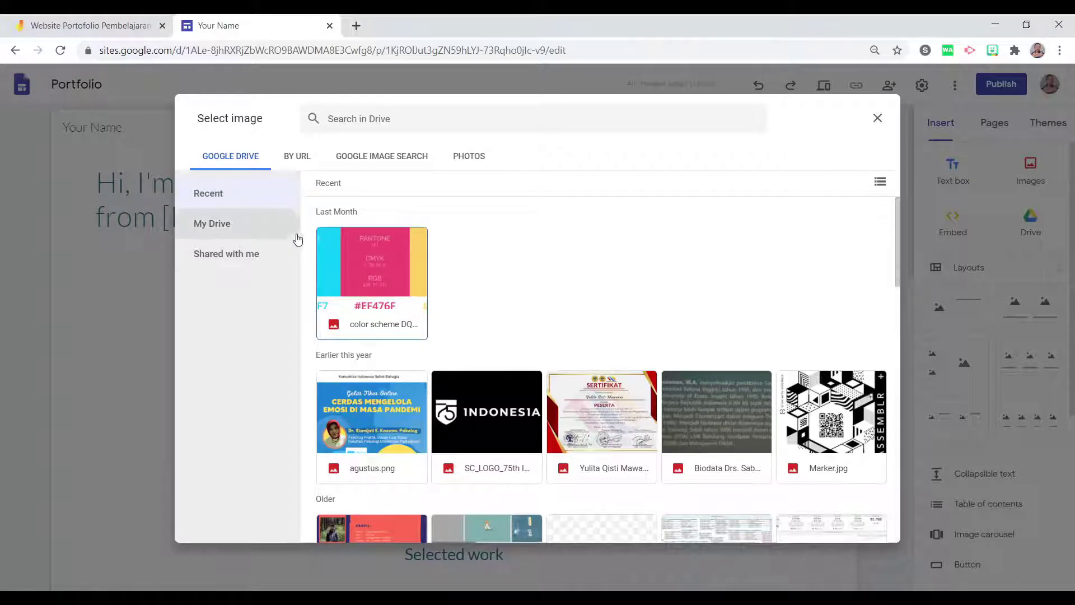
left_click(411, 155)
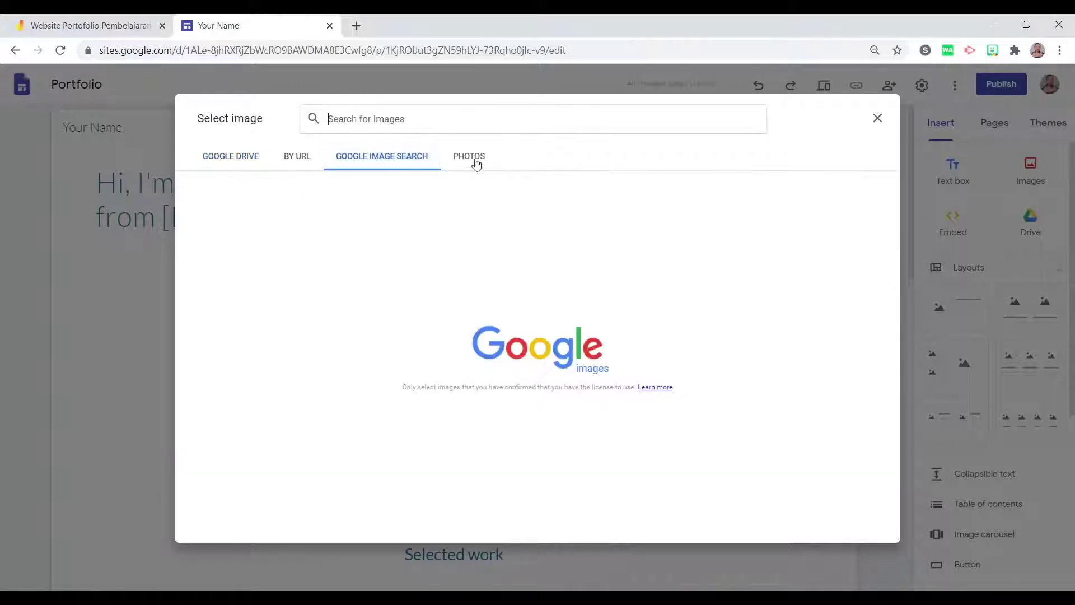
left_click(475, 160)
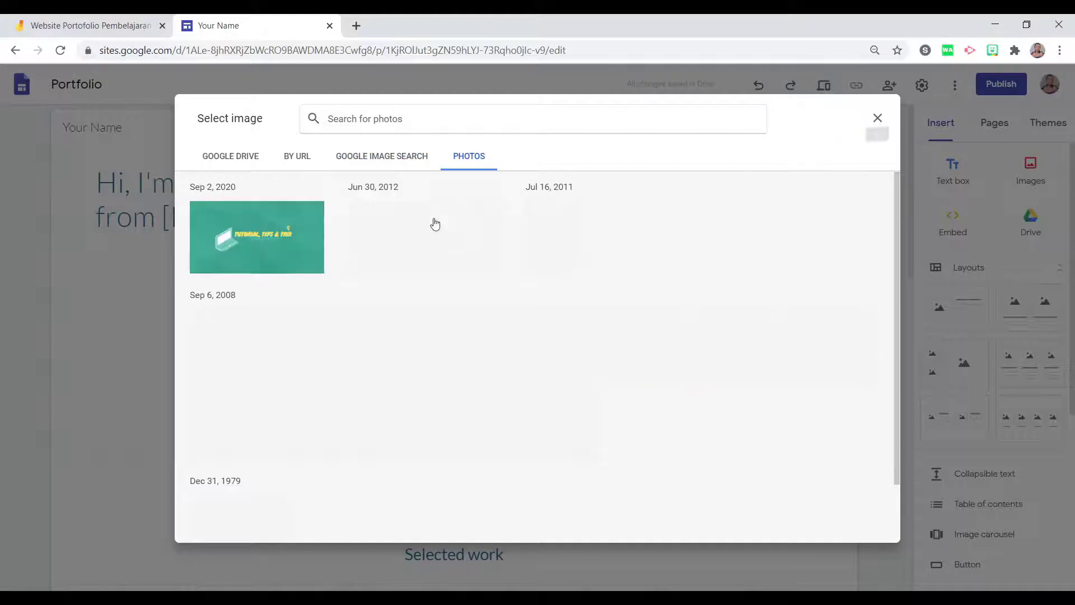
left_click(284, 238)
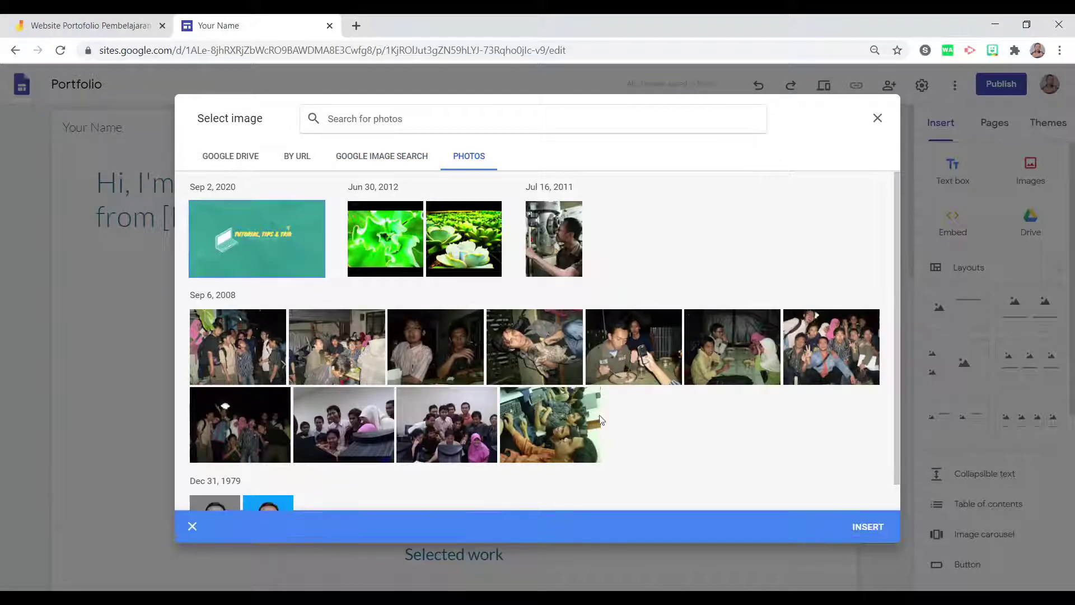
left_click(860, 528)
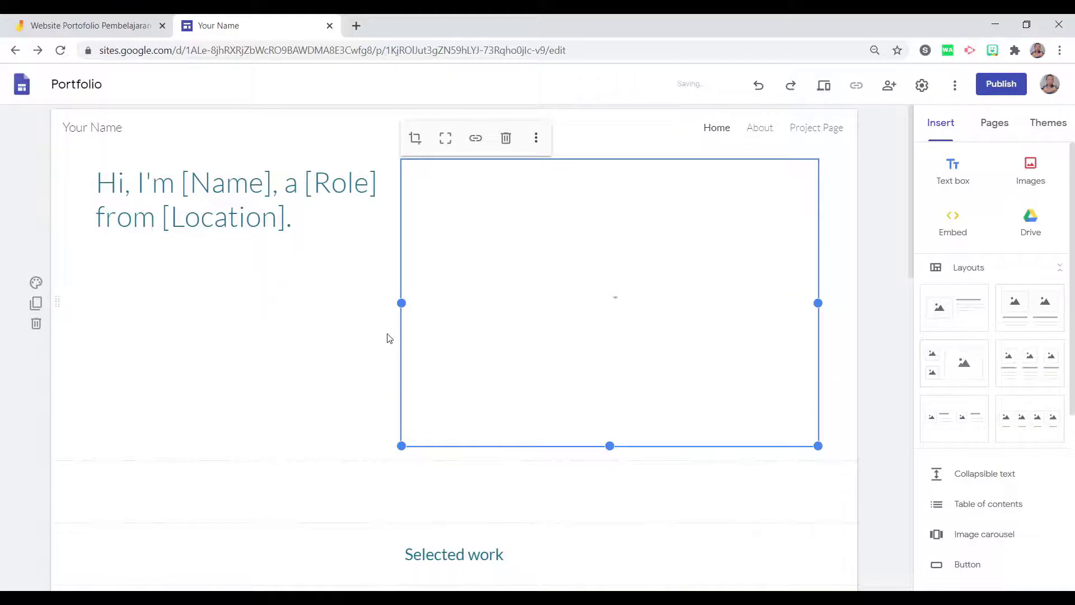
left_click(131, 185)
Change the hero heading to 'Selamat datang di web portofolio Fisika kelas X'.
left_click_drag(292, 215, 68, 199)
type("Selam")
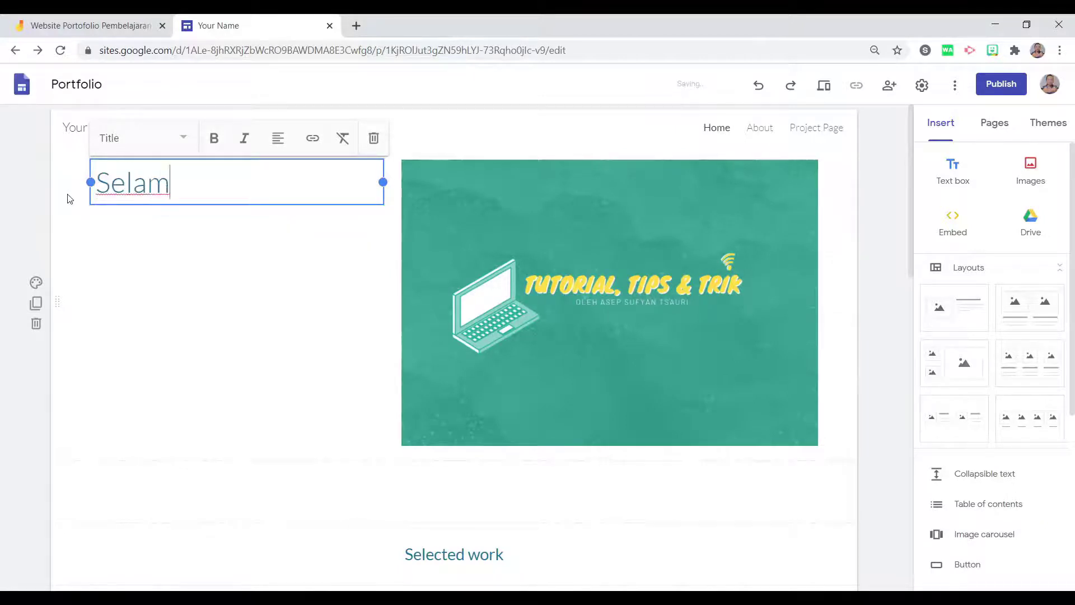
type("at datang di we")
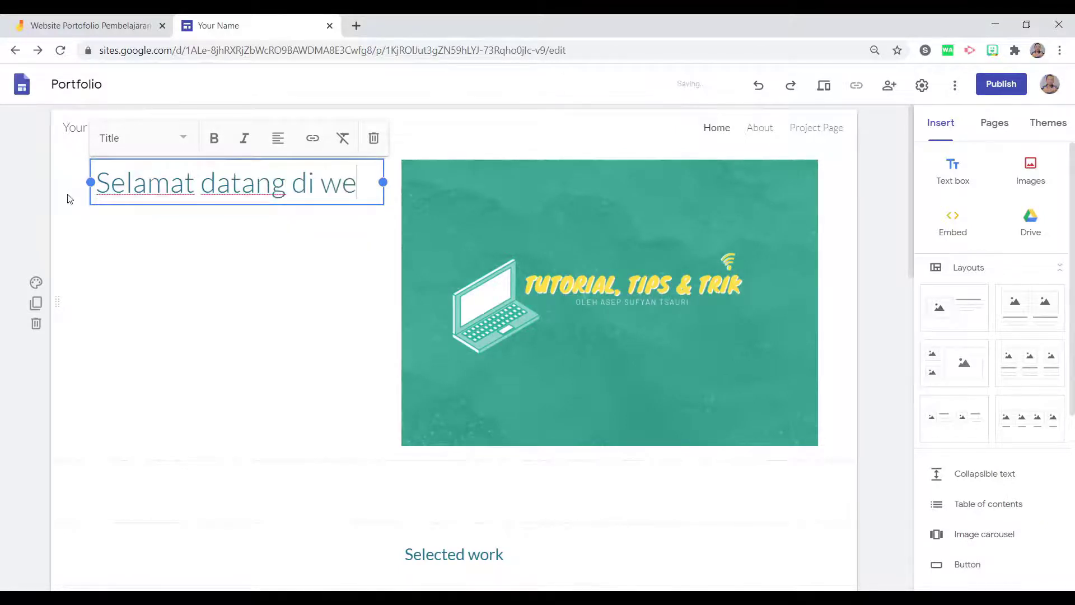
type("b portof")
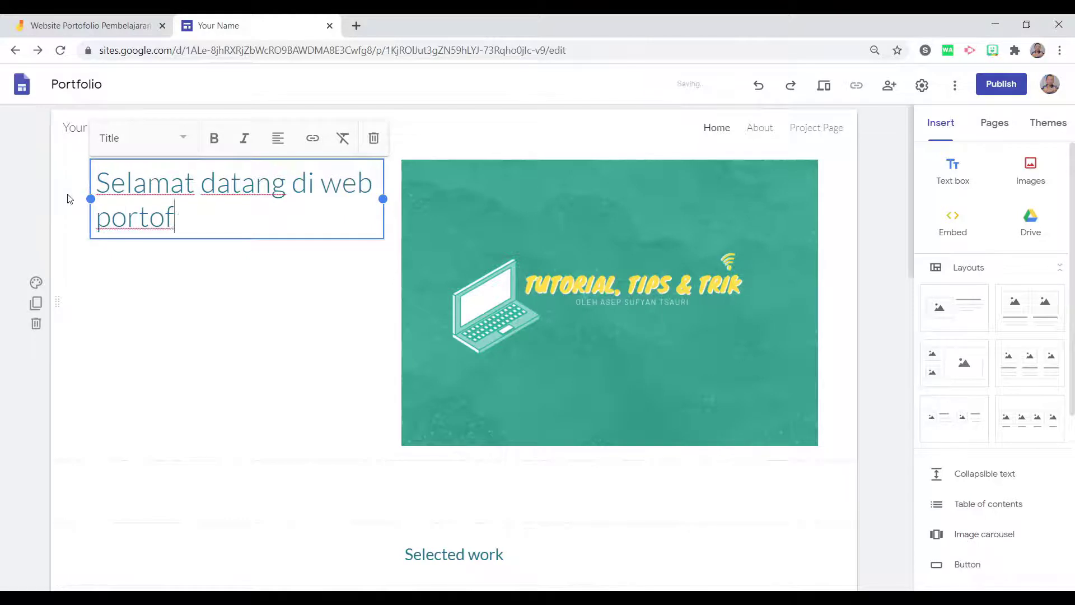
type("olio Fisik")
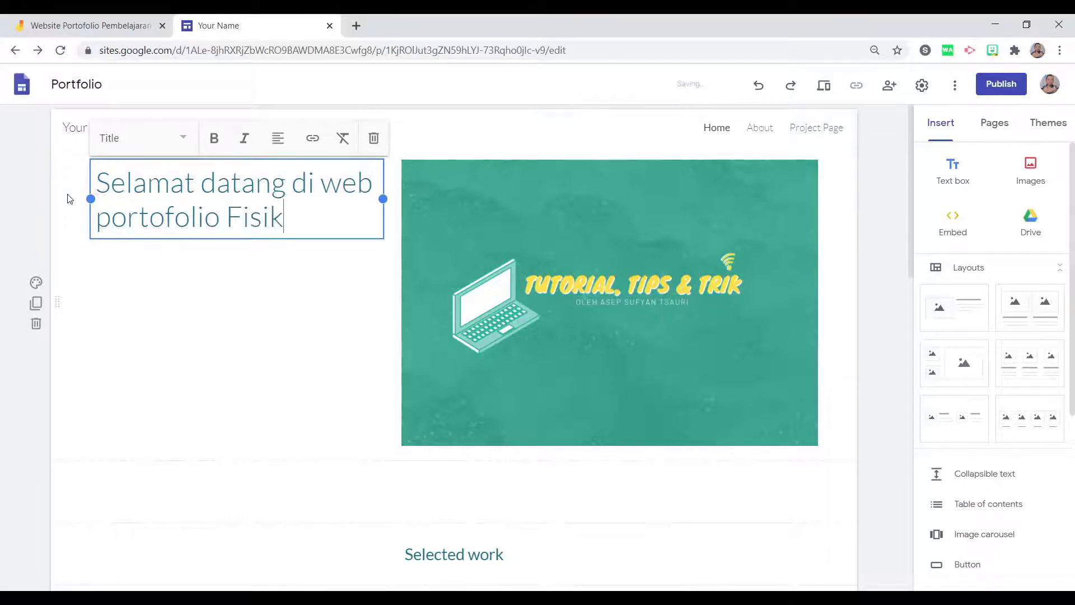
type("a kelas X")
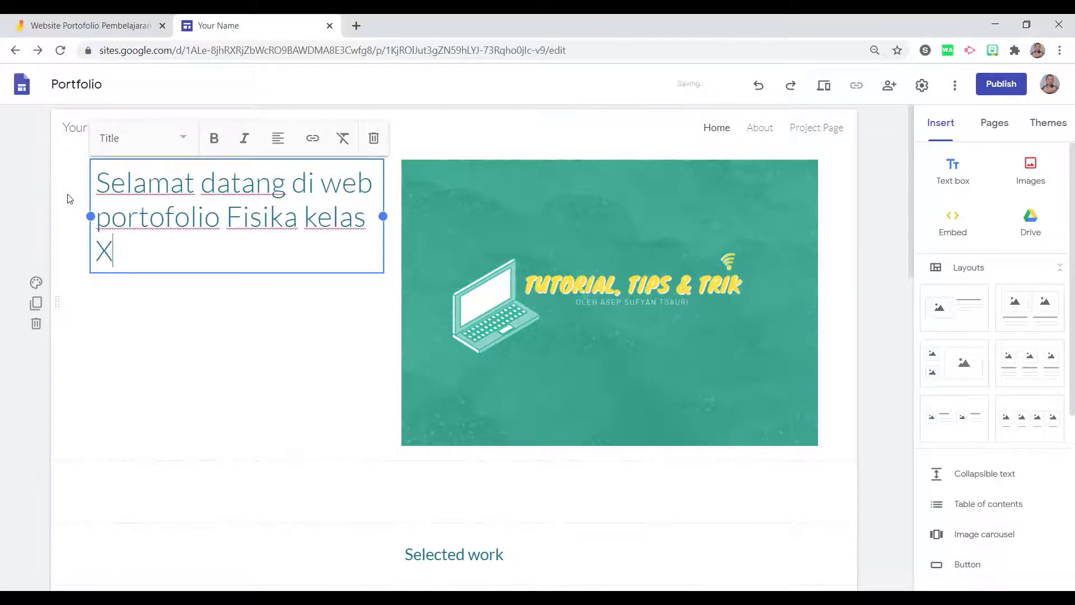
left_click(173, 377)
scroll(305, 423, "down", 6)
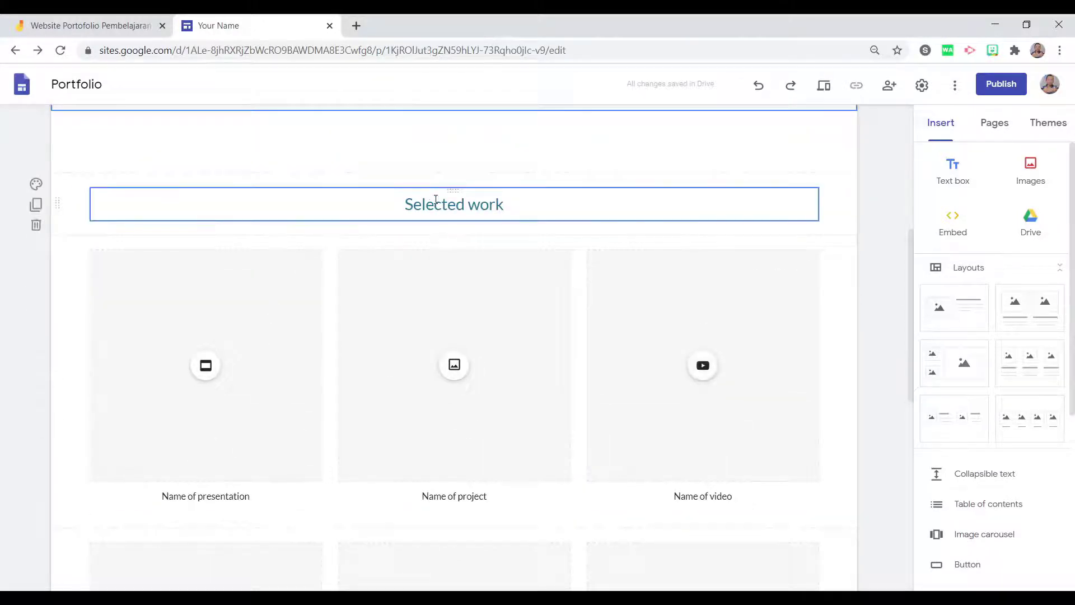
Inspect the Selected work heading and the presentation and video placeholder cards.
left_click(508, 207)
left_click(190, 354)
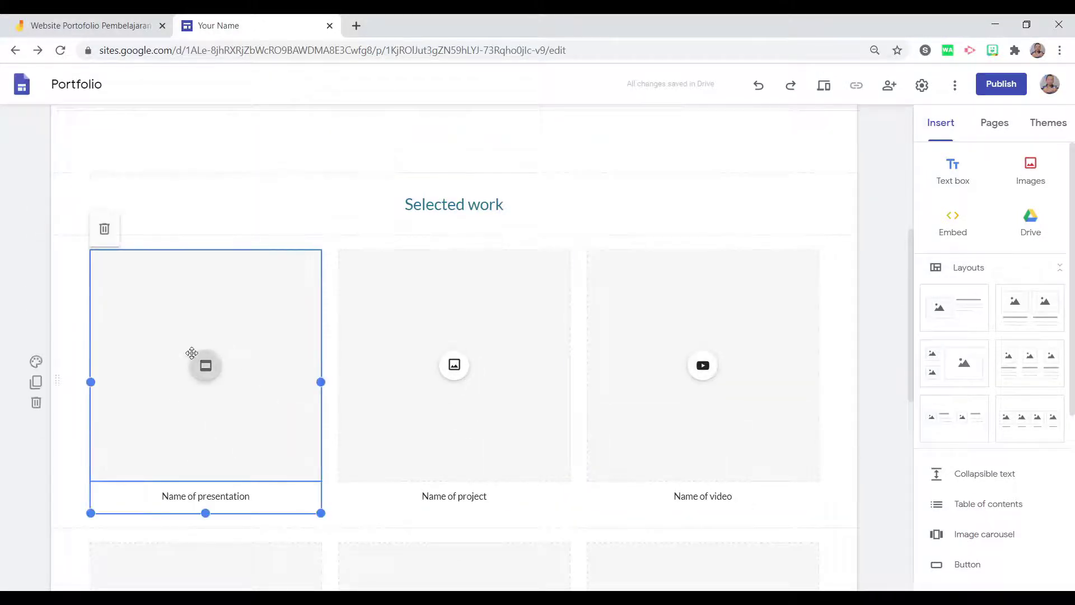
left_click(695, 392)
scroll(543, 425, "down", 4)
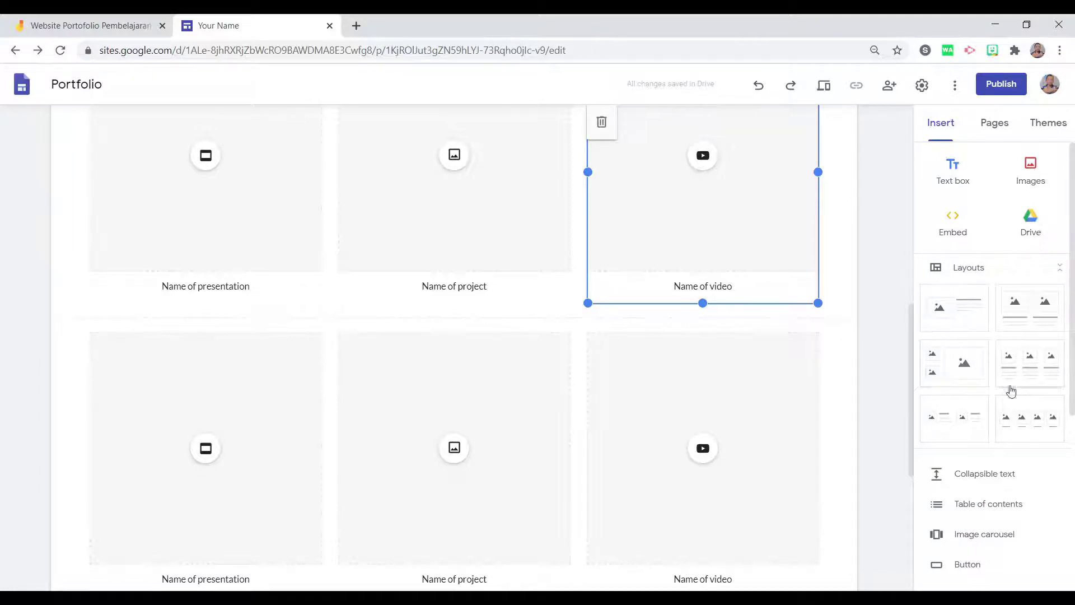
scroll(1003, 403, "down", 5)
scroll(951, 213, "down", 1)
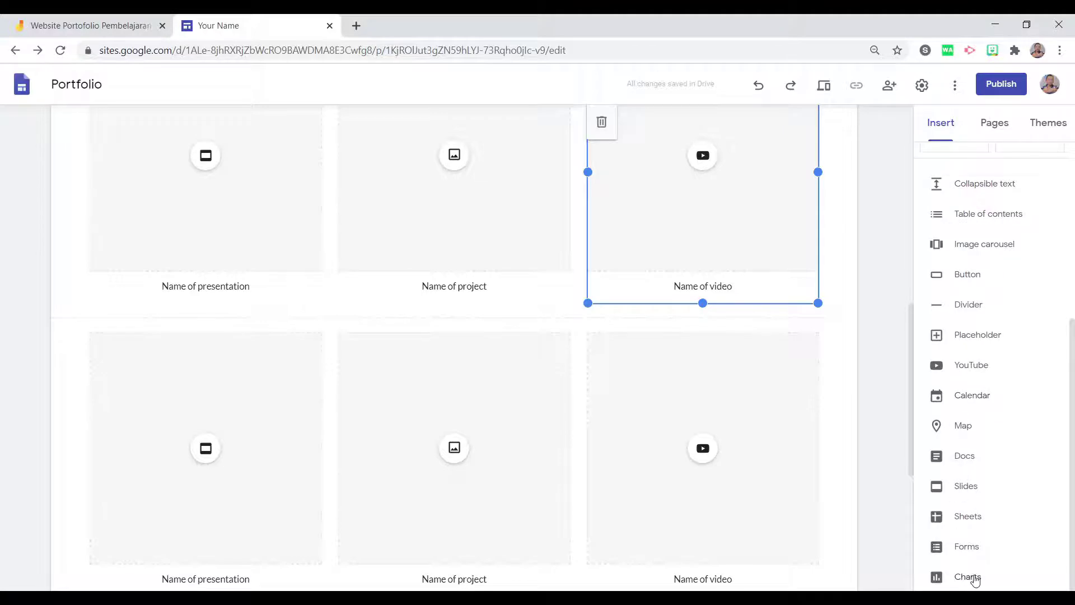
Embed the YouTube video 'Tutorial Google Sites | Membuat Kalender Event di Website' on the Home page.
left_click(974, 370)
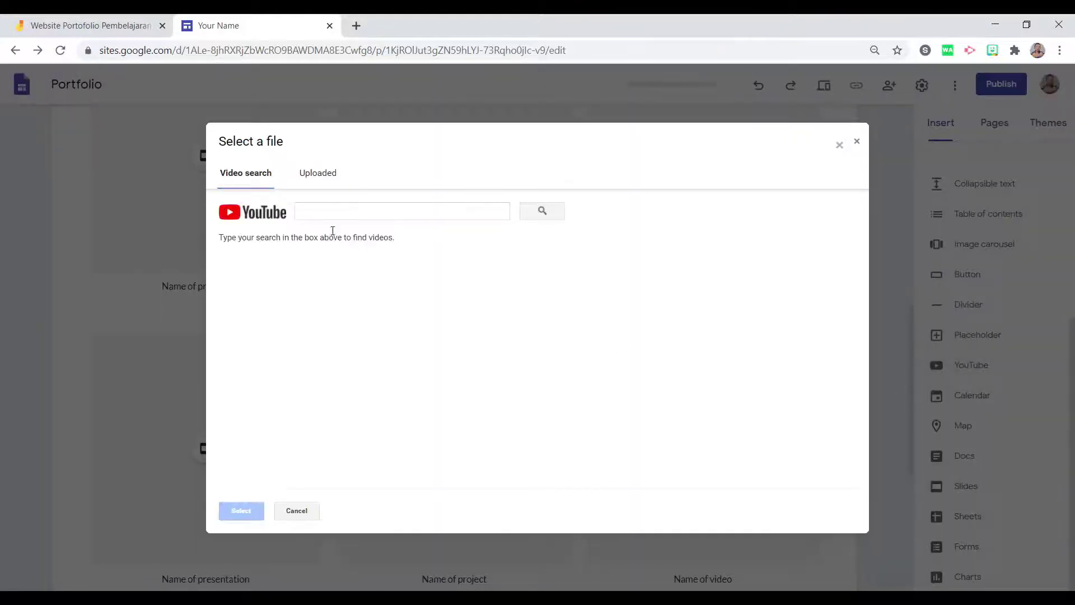
left_click(334, 208)
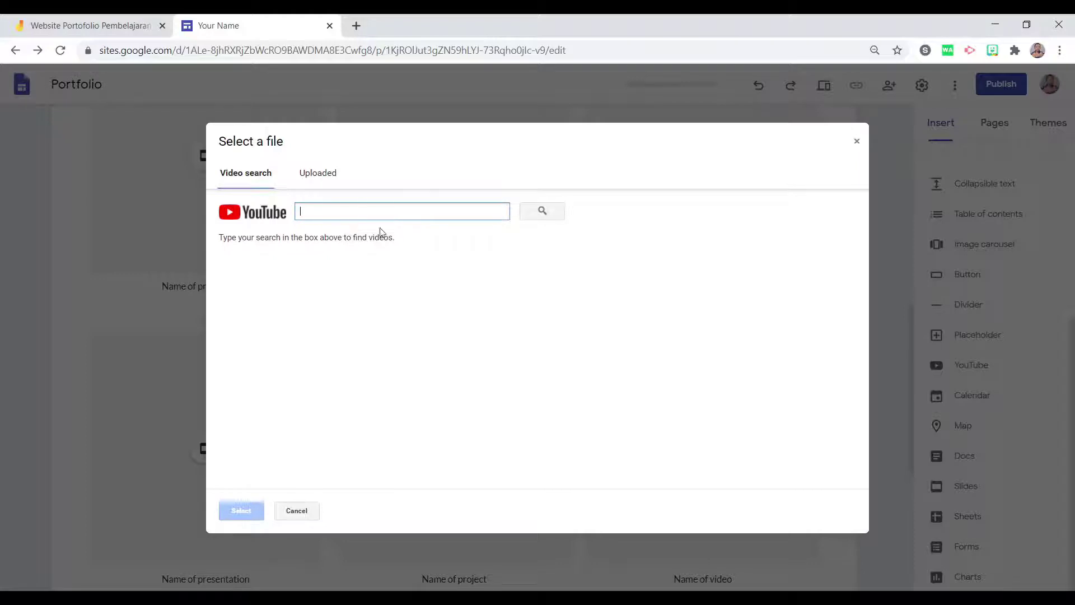
left_click(335, 170)
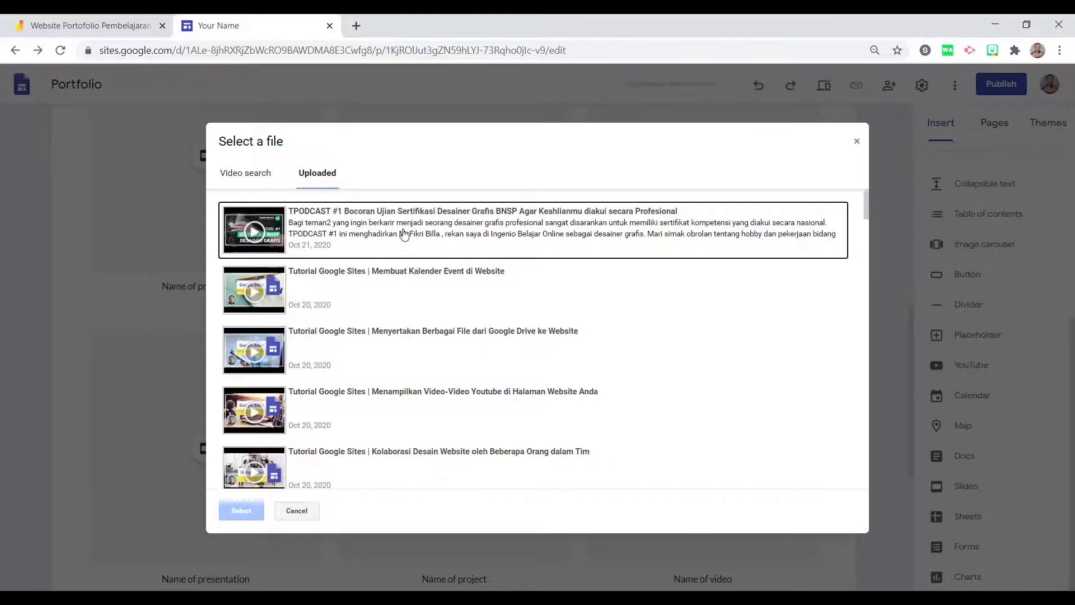
left_click(404, 235)
left_click(378, 286)
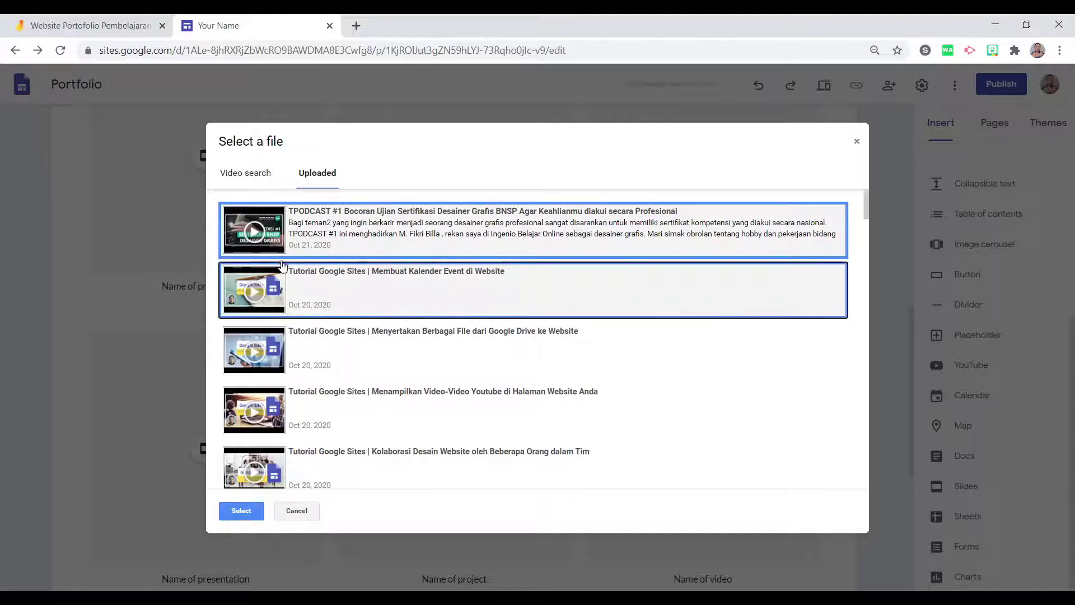
left_click(242, 510)
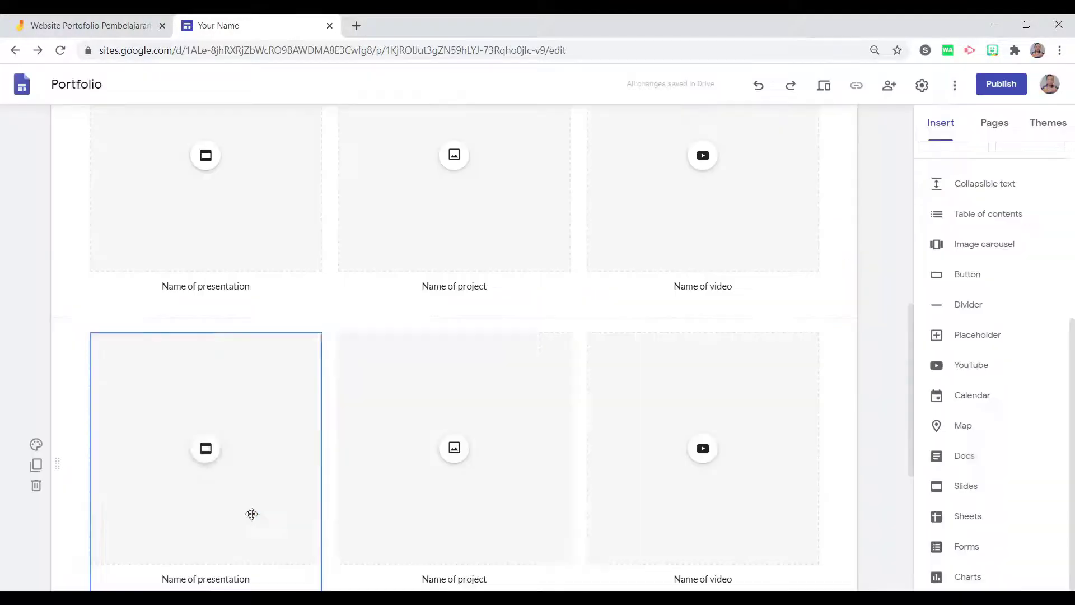
scroll(345, 207, "down", 5)
scroll(346, 213, "up", 5)
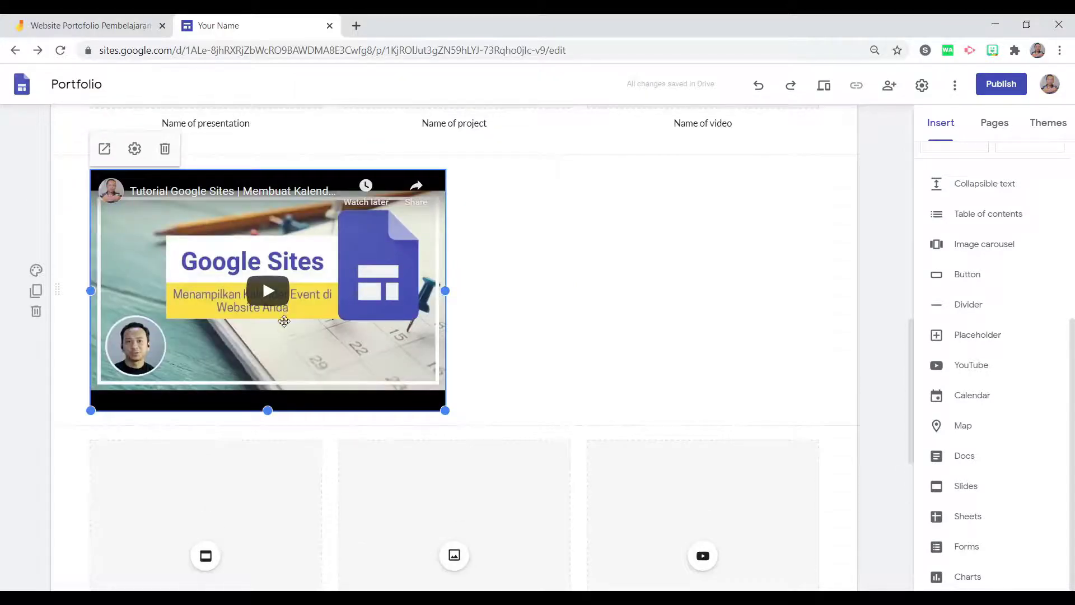
left_click(501, 365)
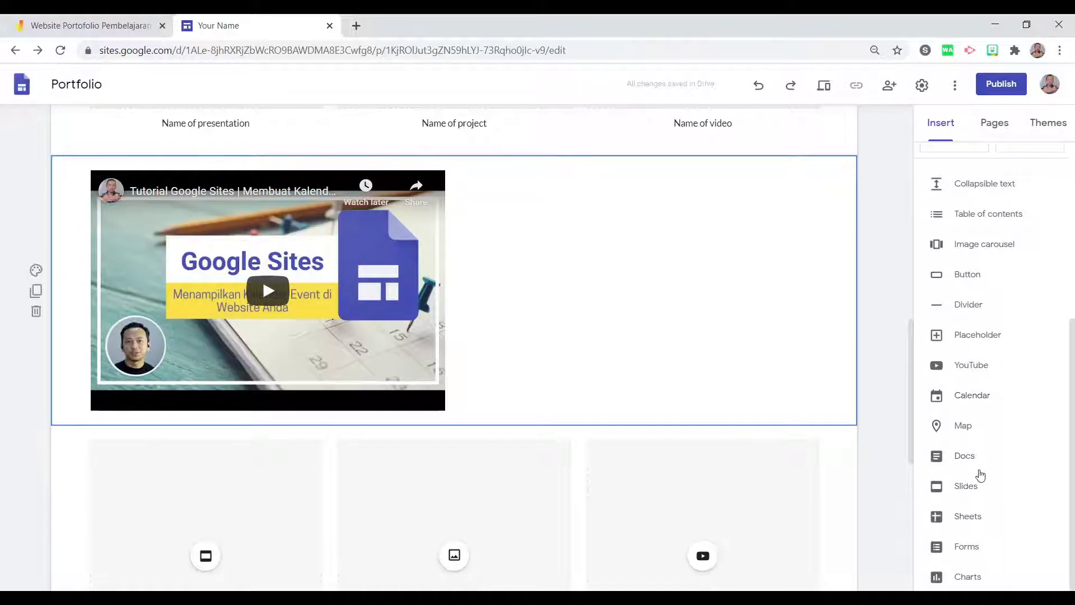
Look through the About page and the Project Page.
scroll(977, 467, "up", 5)
scroll(569, 201, "up", 10)
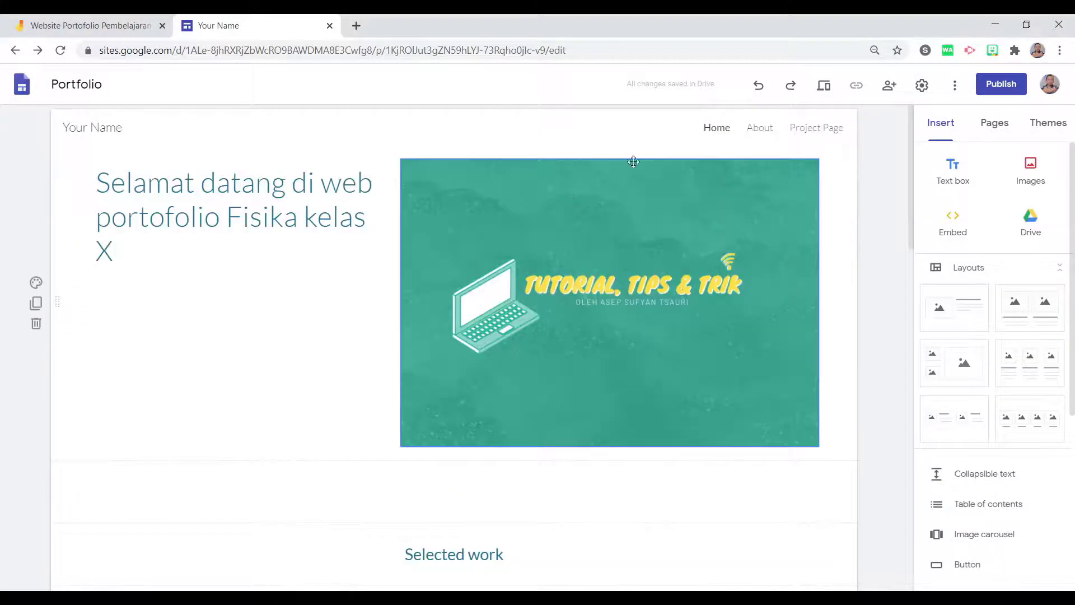
left_click(763, 132)
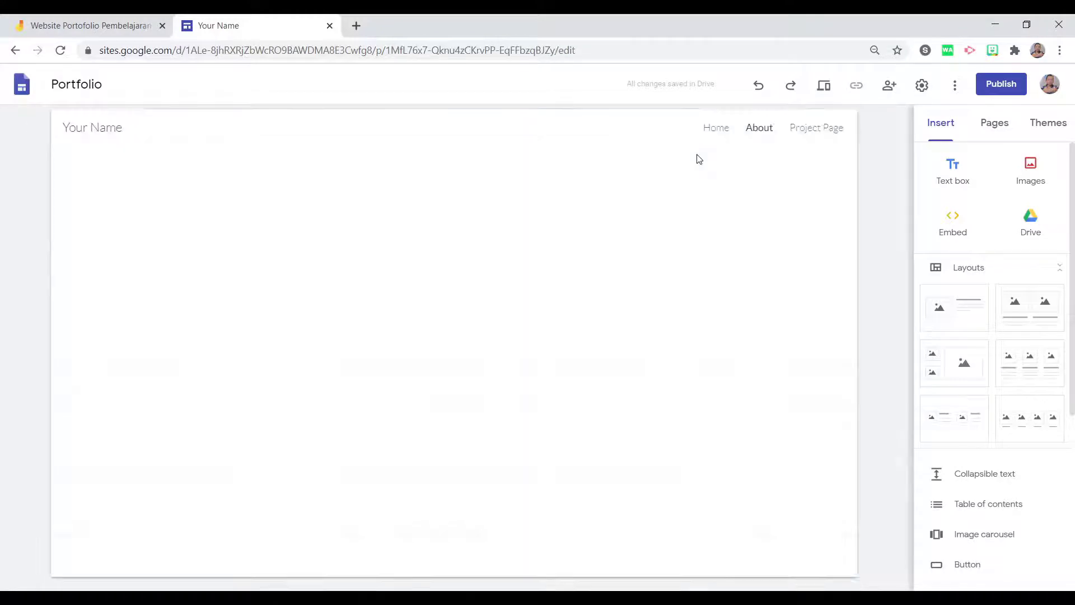
left_click(807, 128)
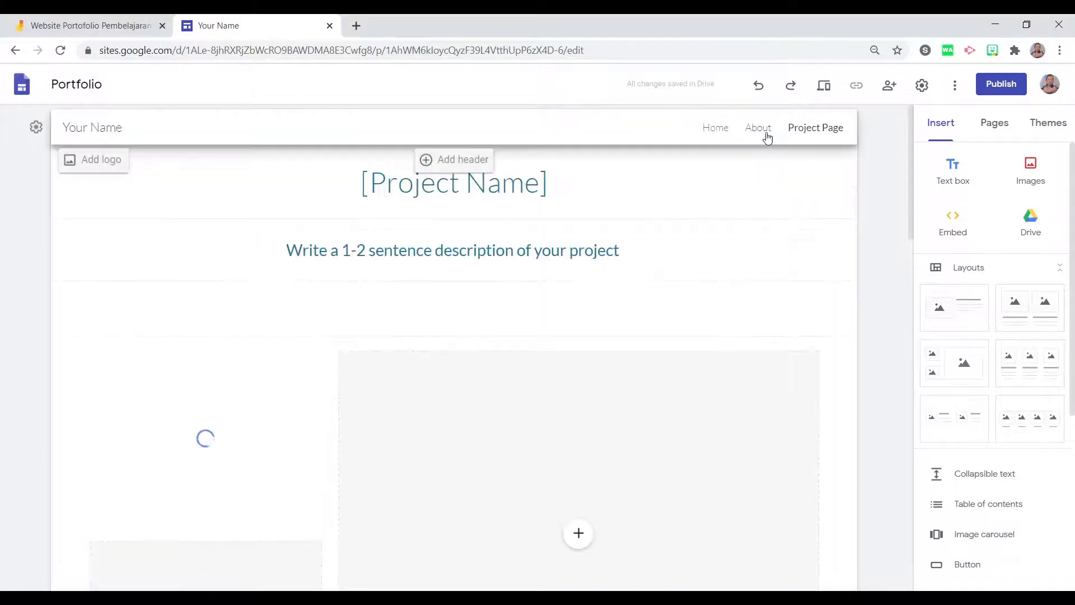
left_click(766, 134)
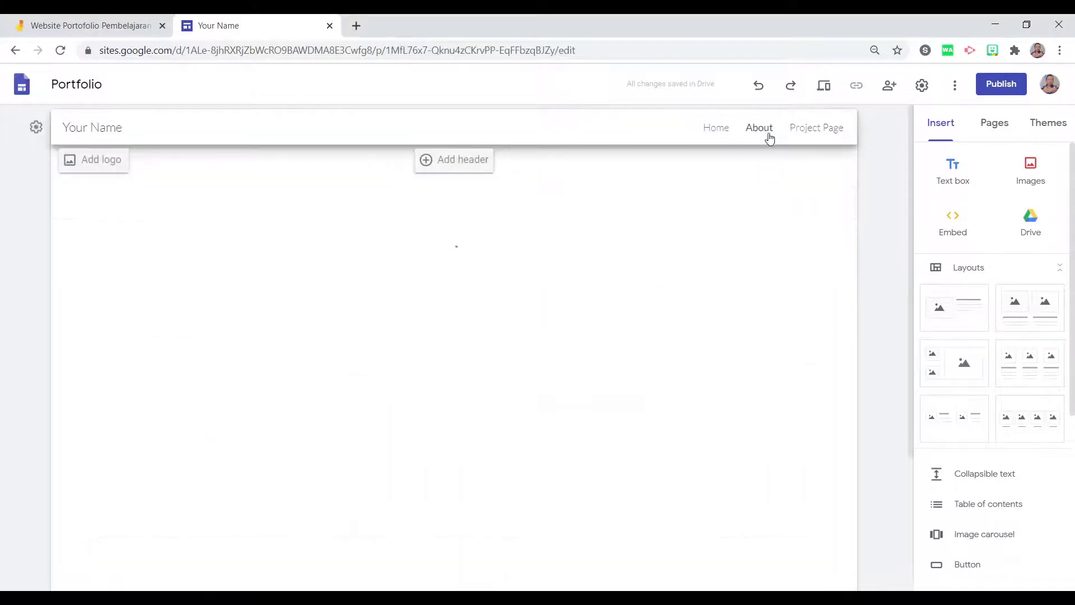
Delete the About page from the Pages list and open Project Page.
left_click(996, 125)
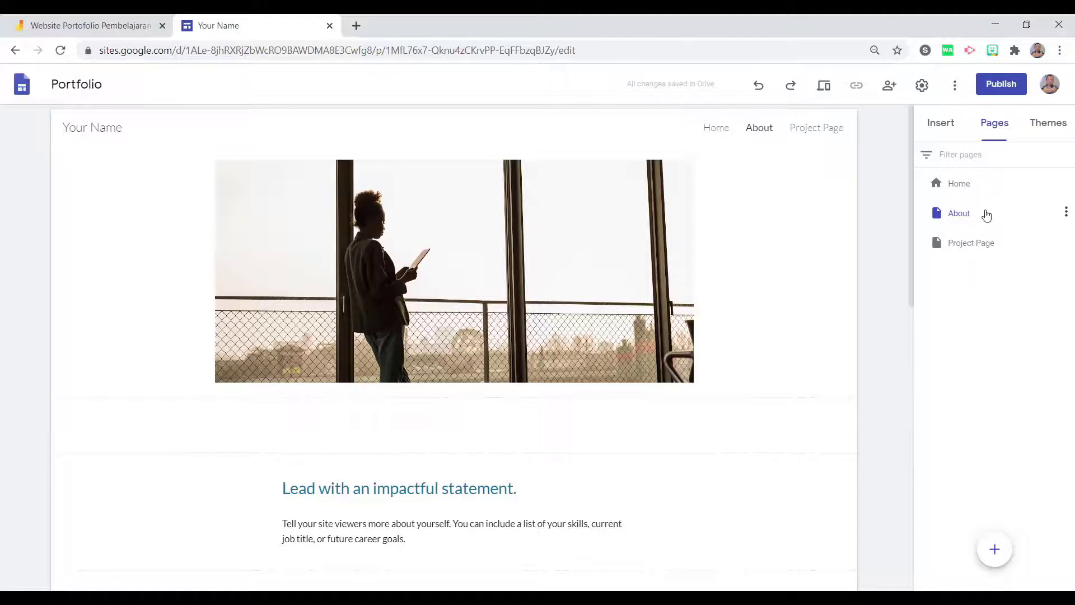
left_click(1066, 214)
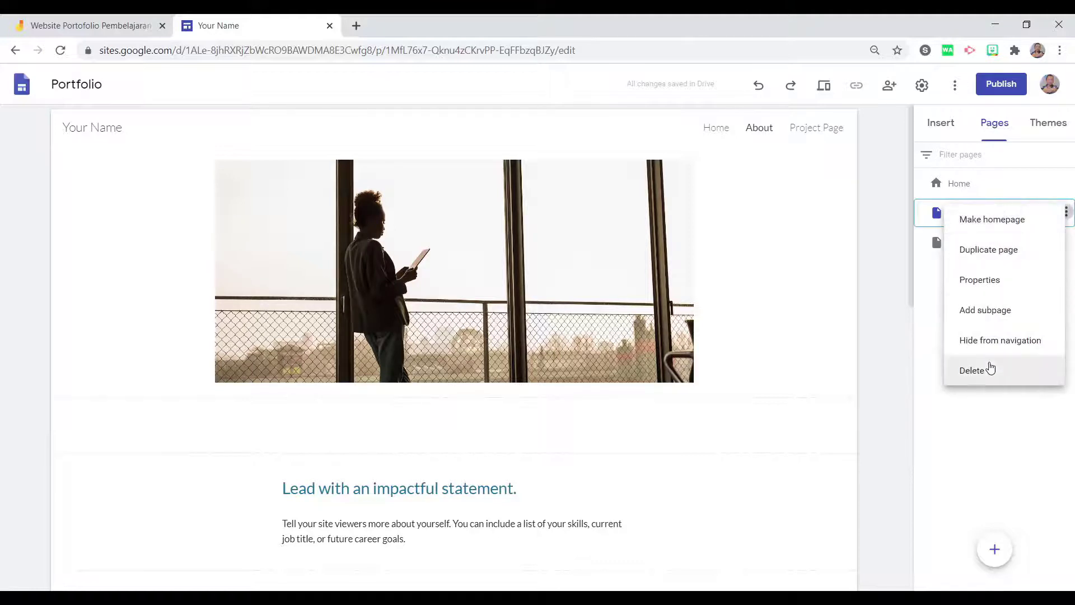
left_click(989, 372)
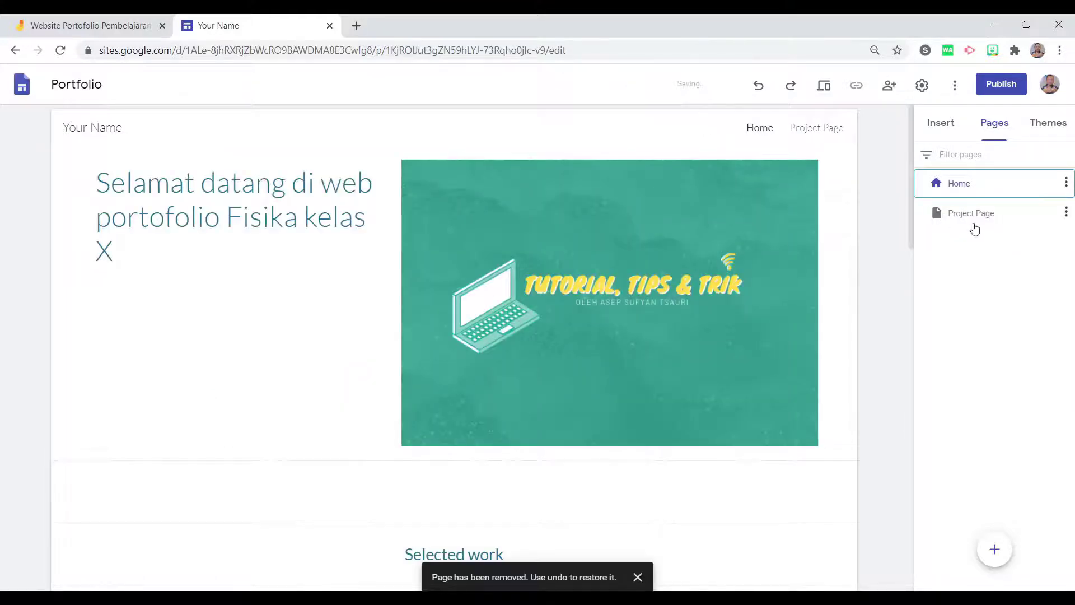
left_click(984, 215)
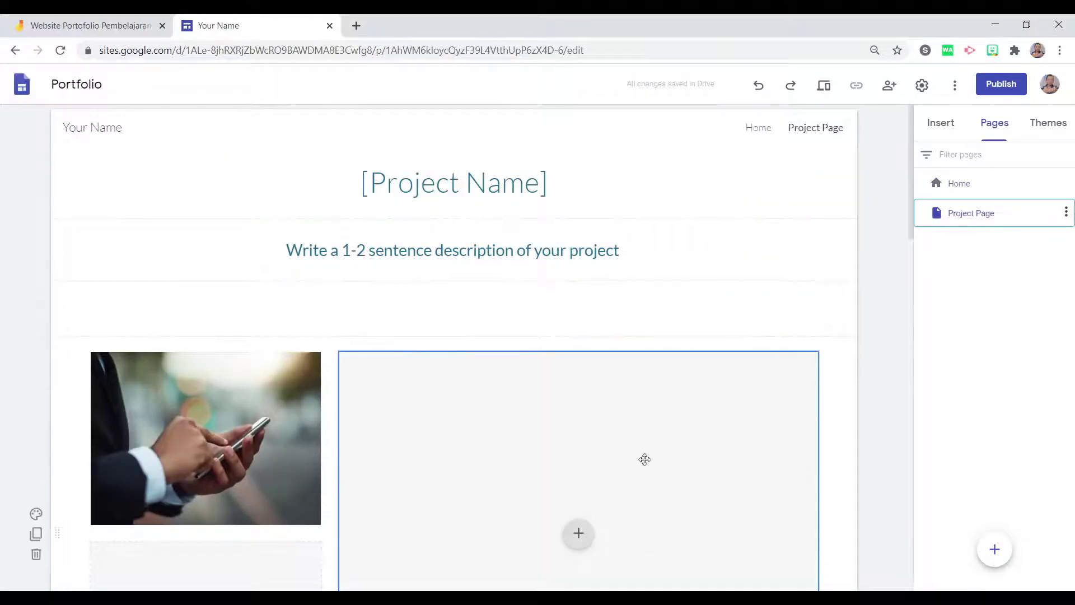
mouse_move(1002, 559)
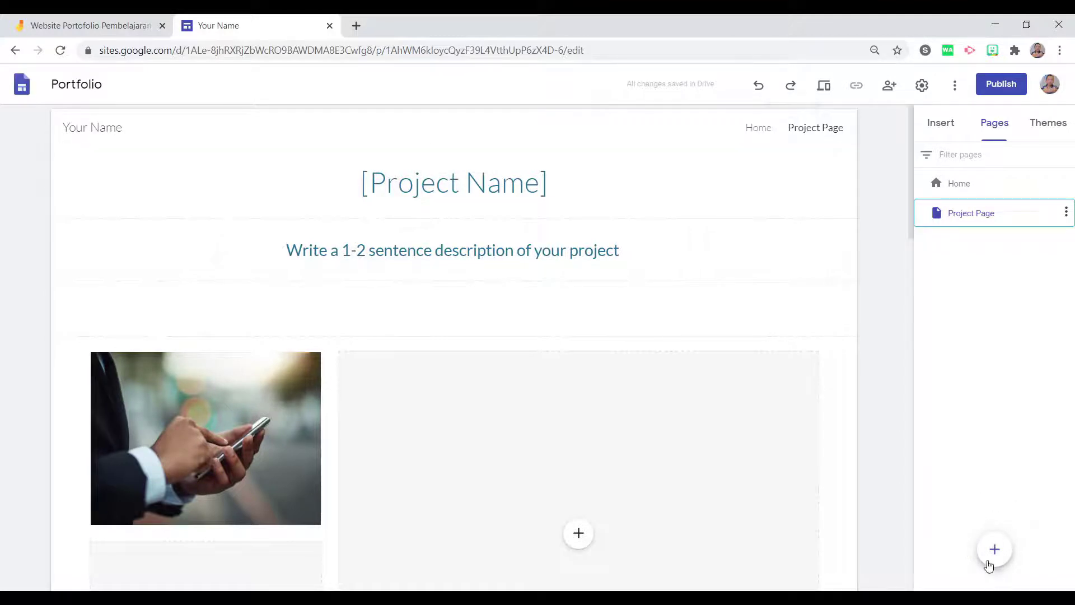
Add a new page named Kelompok 1 to the site.
left_click(995, 550)
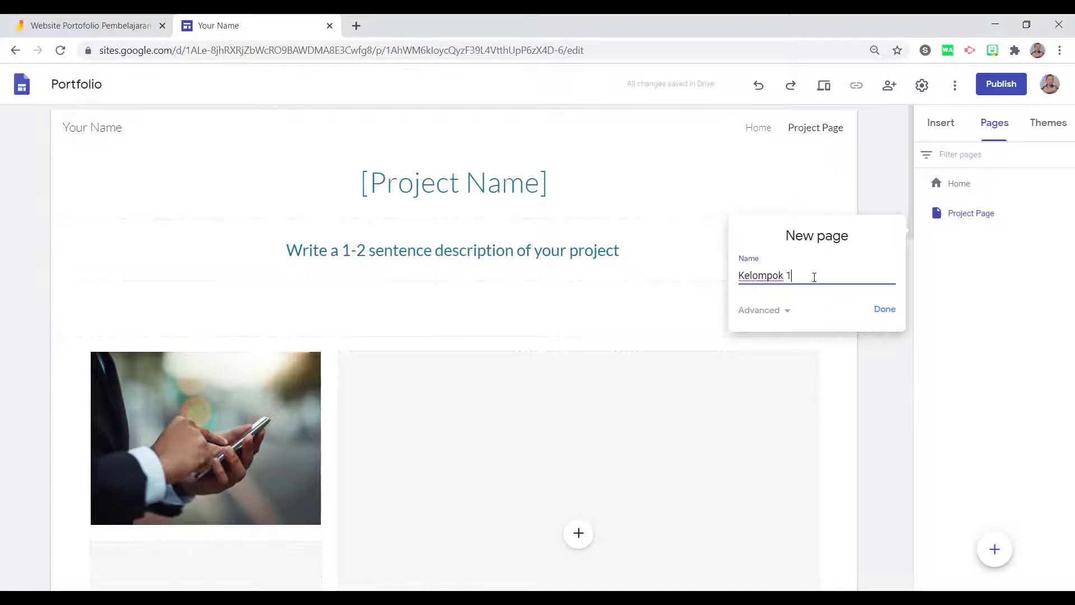
left_click(881, 310)
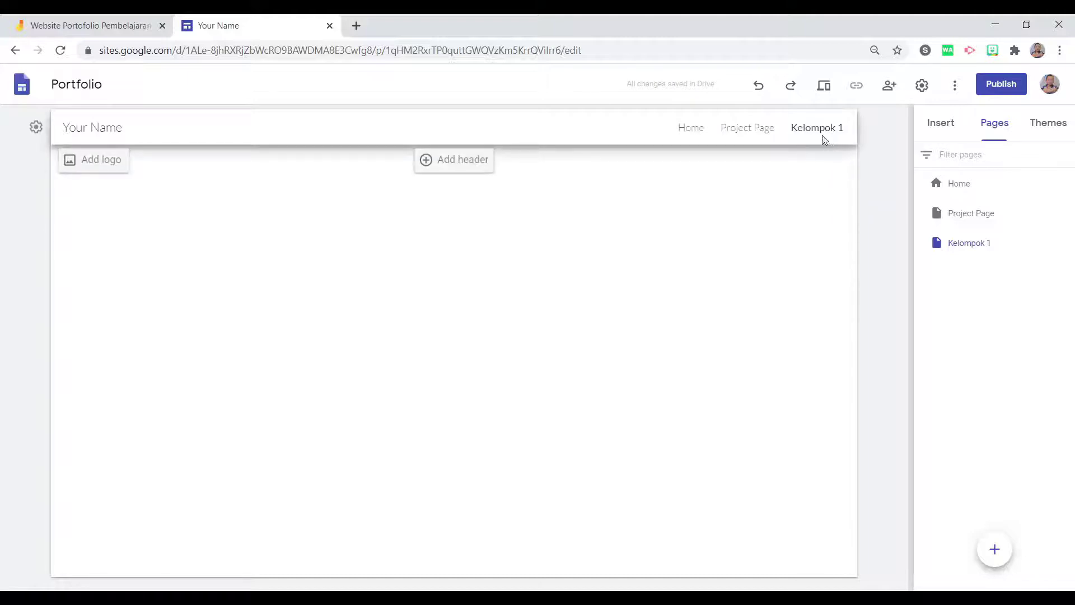
left_click(946, 134)
scroll(952, 444, "down", 3)
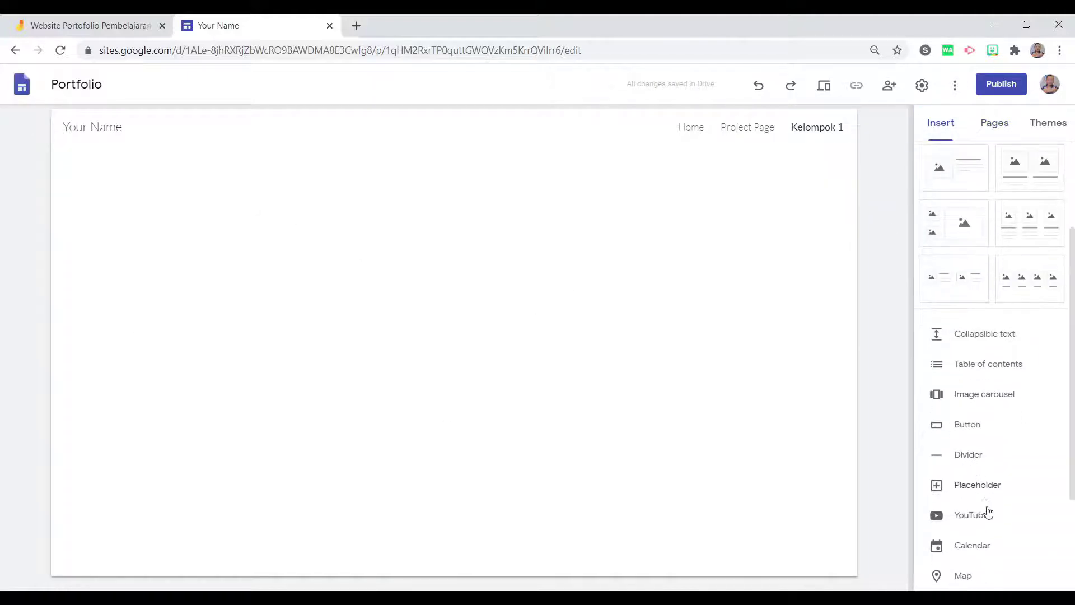
Try the Diplomat, Vision and Impression themes on the Home page, then settle on Level.
scroll(984, 543, "down", 1)
scroll(981, 514, "up", 4)
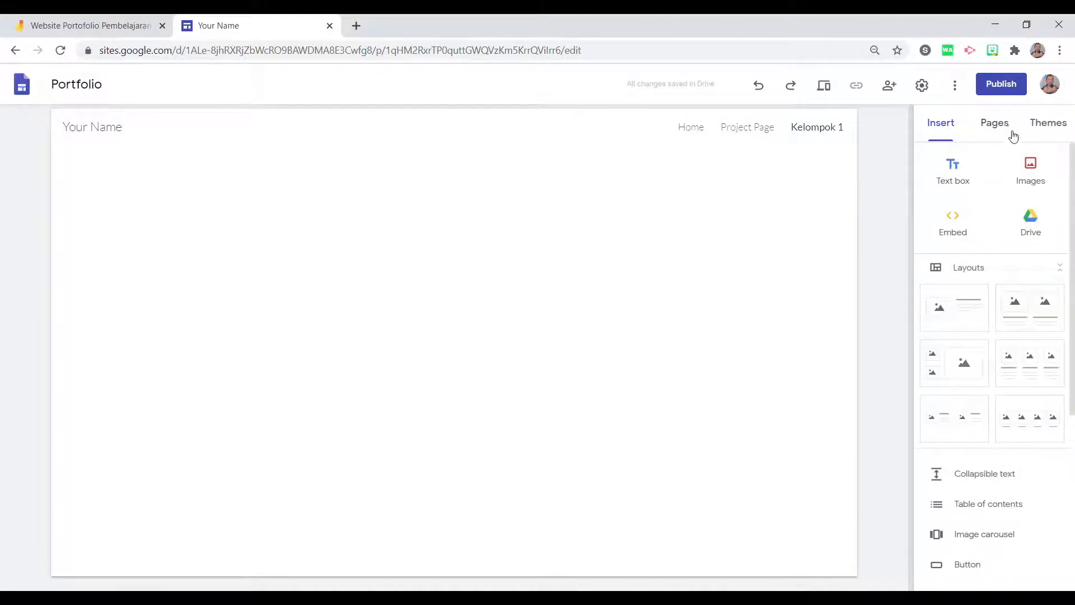
left_click(1042, 125)
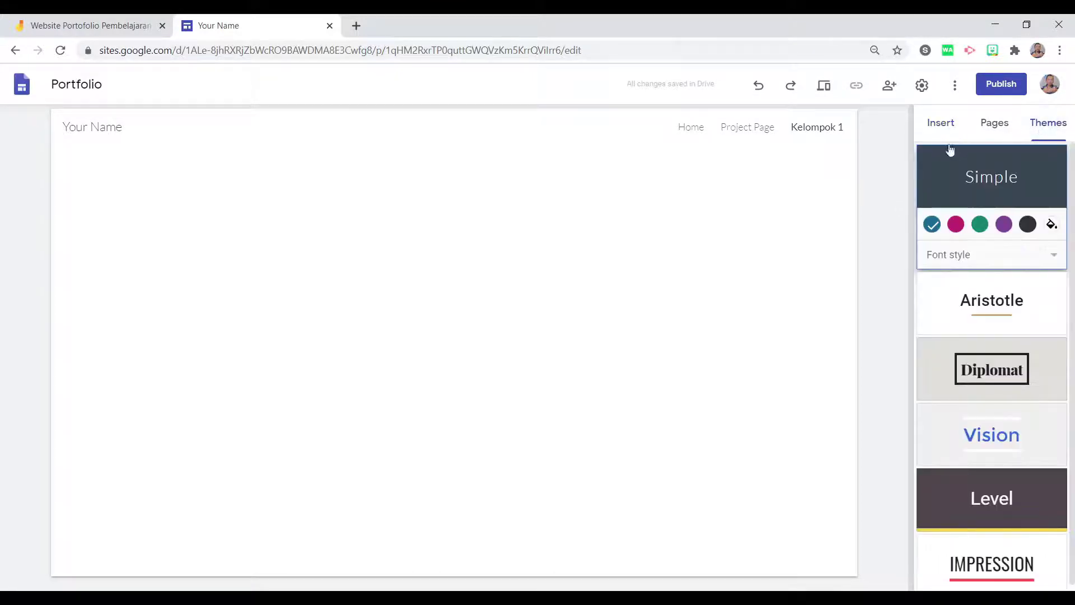
left_click(694, 128)
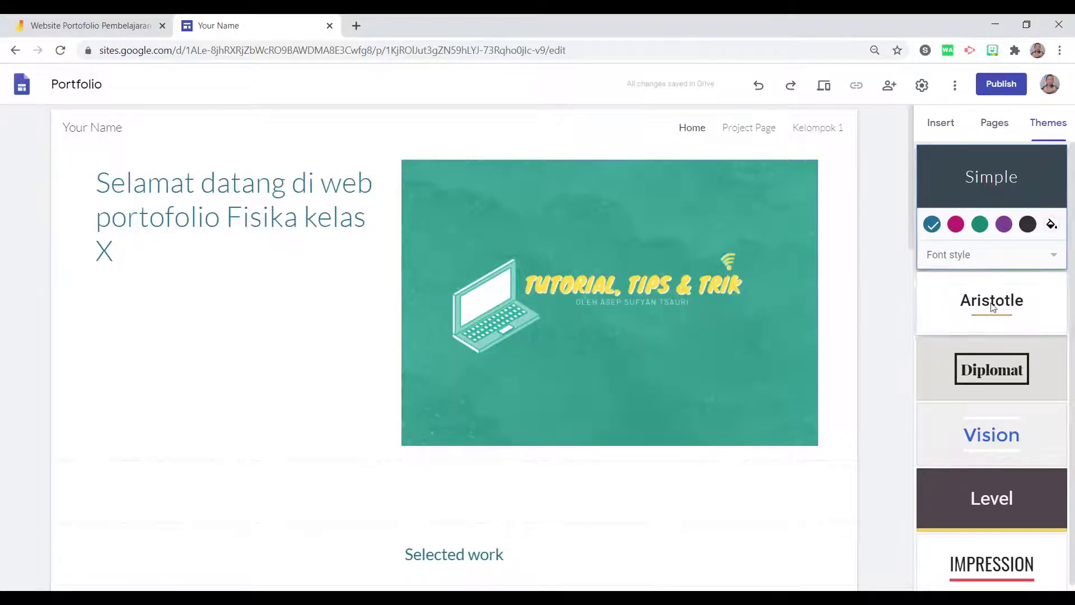
left_click(992, 370)
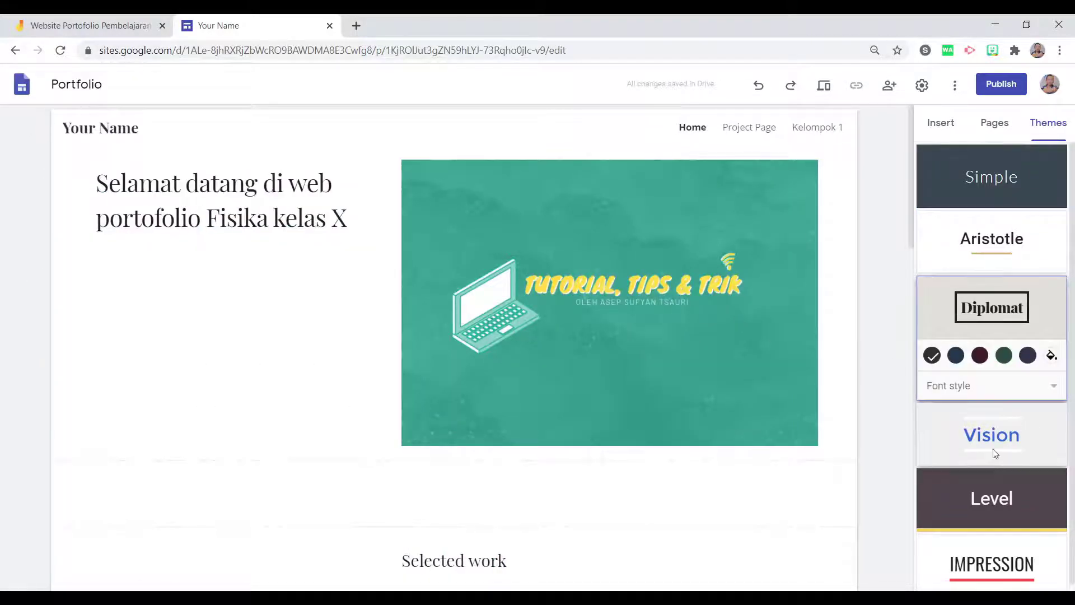
left_click(993, 459)
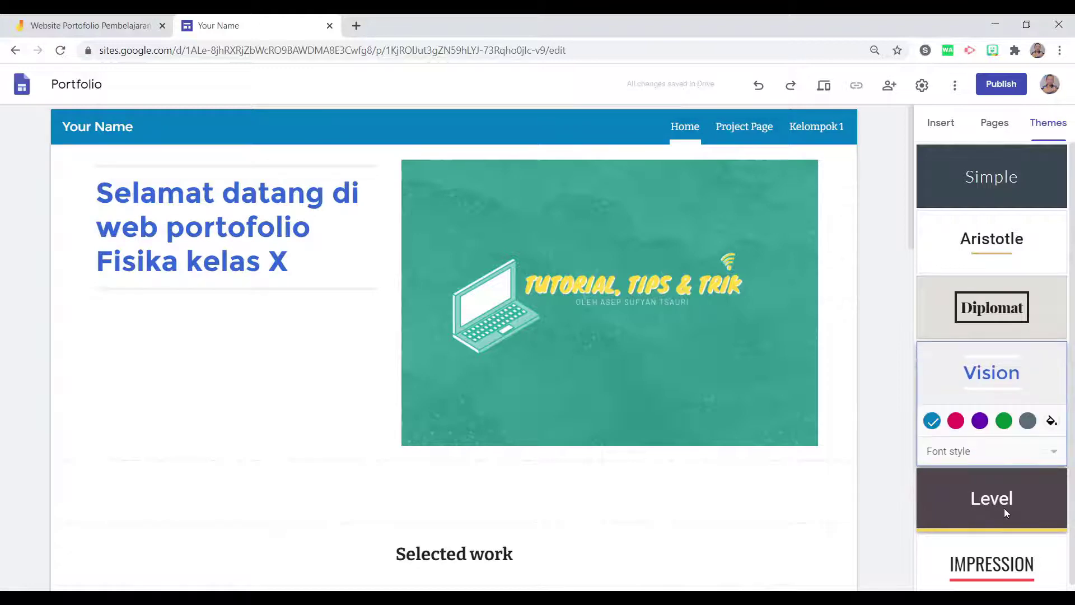
left_click(1004, 508)
left_click(1007, 559)
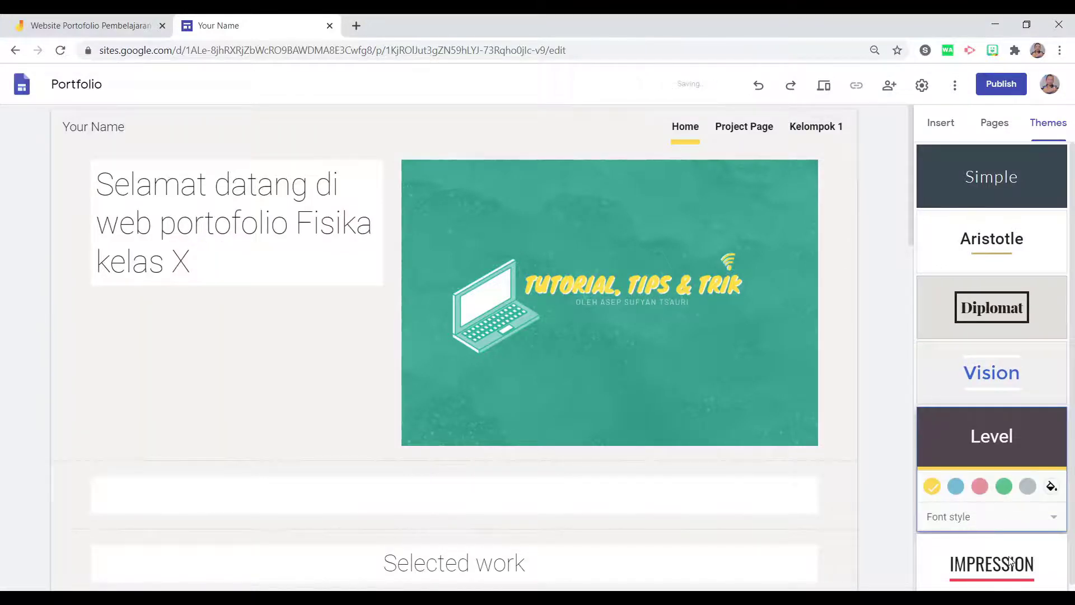
left_click(981, 373)
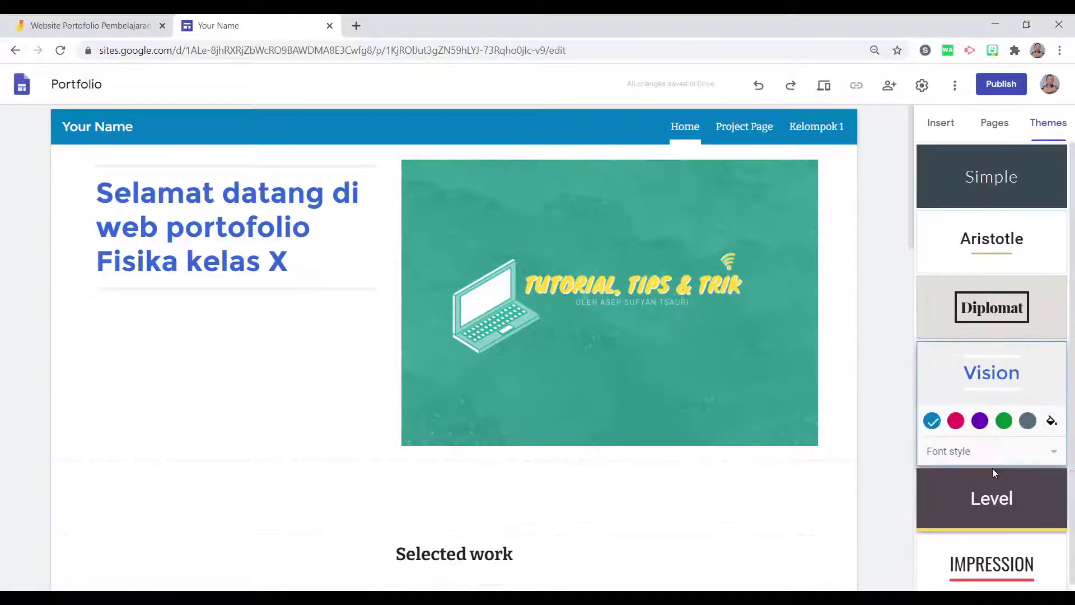
left_click(997, 479)
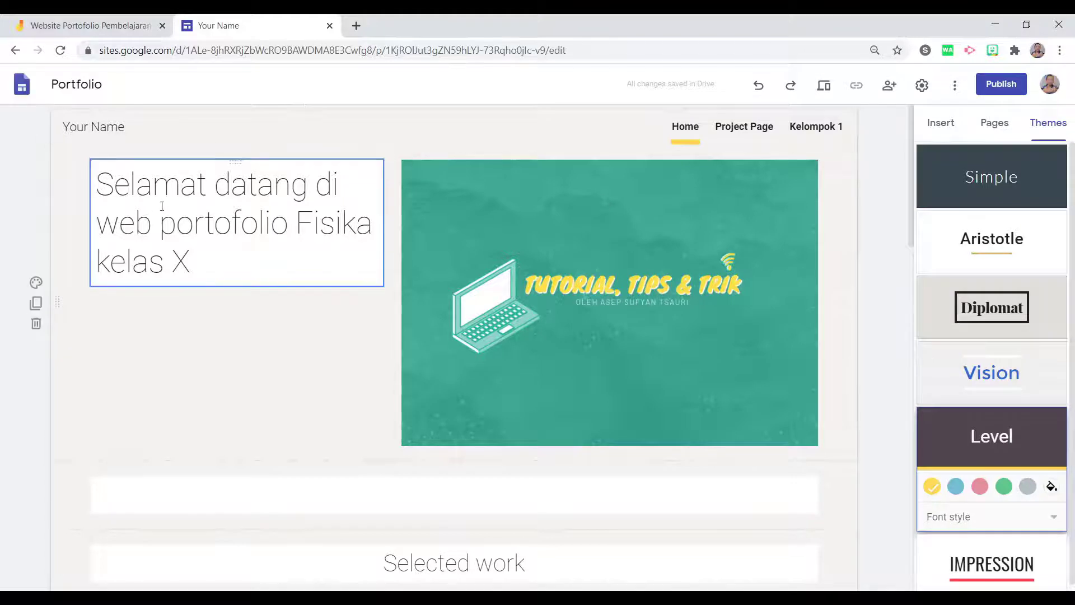
left_click(163, 227)
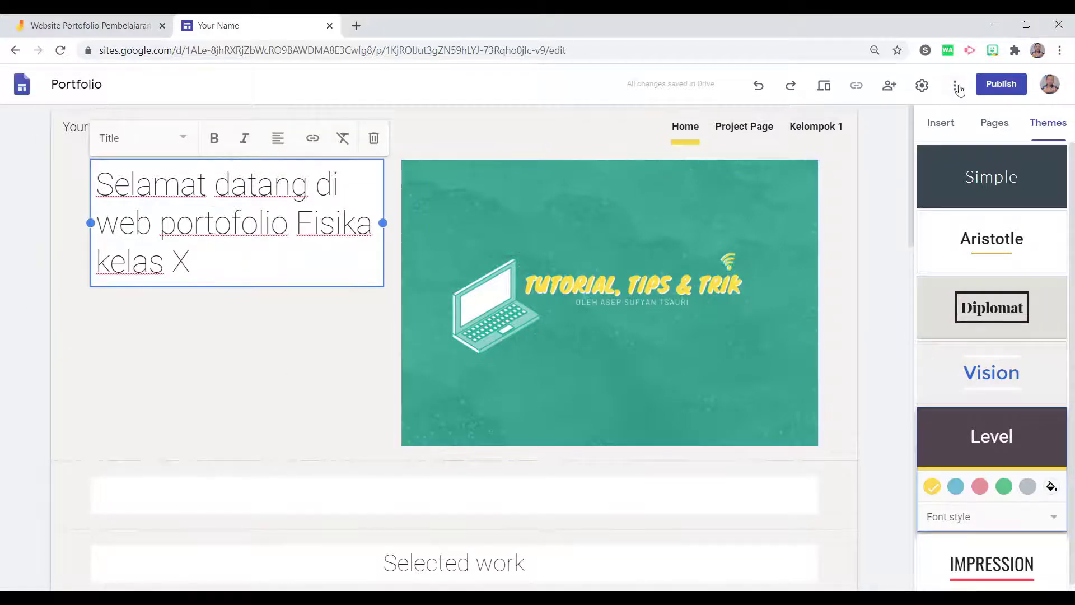
left_click(1000, 85)
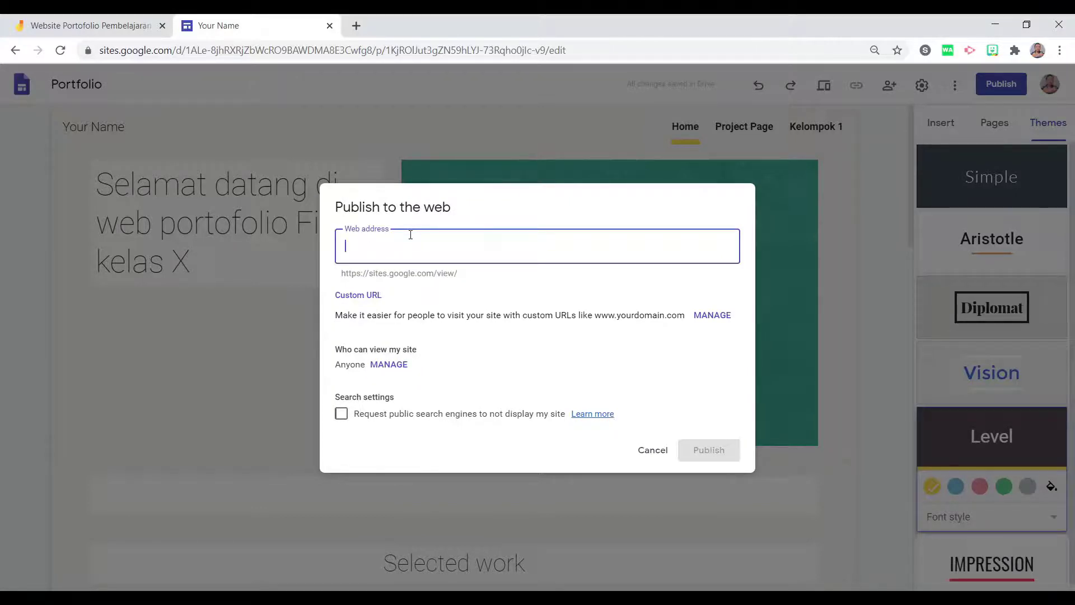
Enter portofolio-kelas-x as the web address and check it in the preview URL.
type("portofolio")
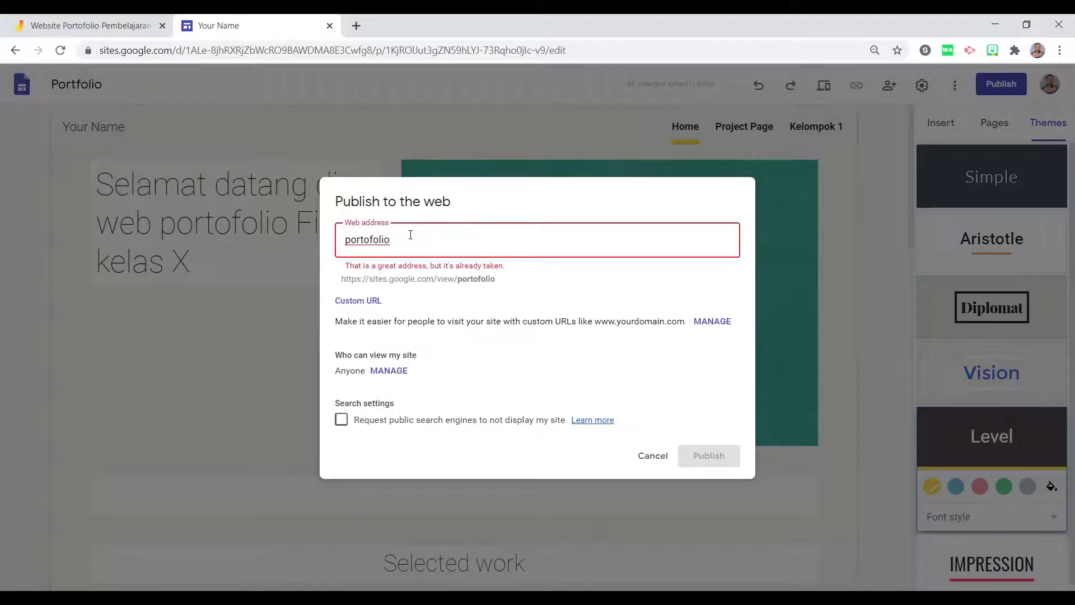
type("-kelas")
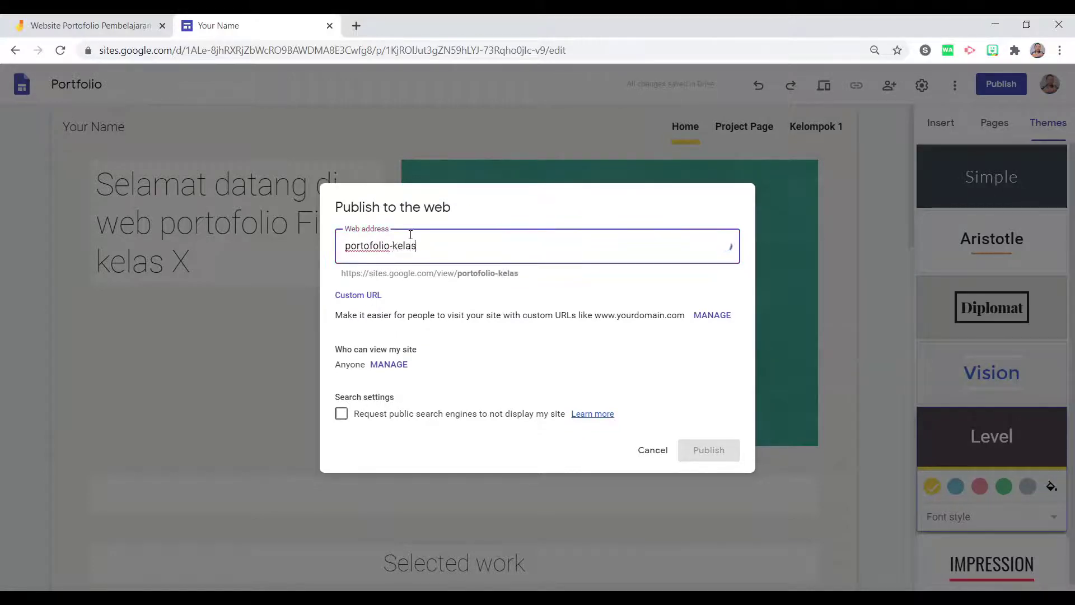
type("-x")
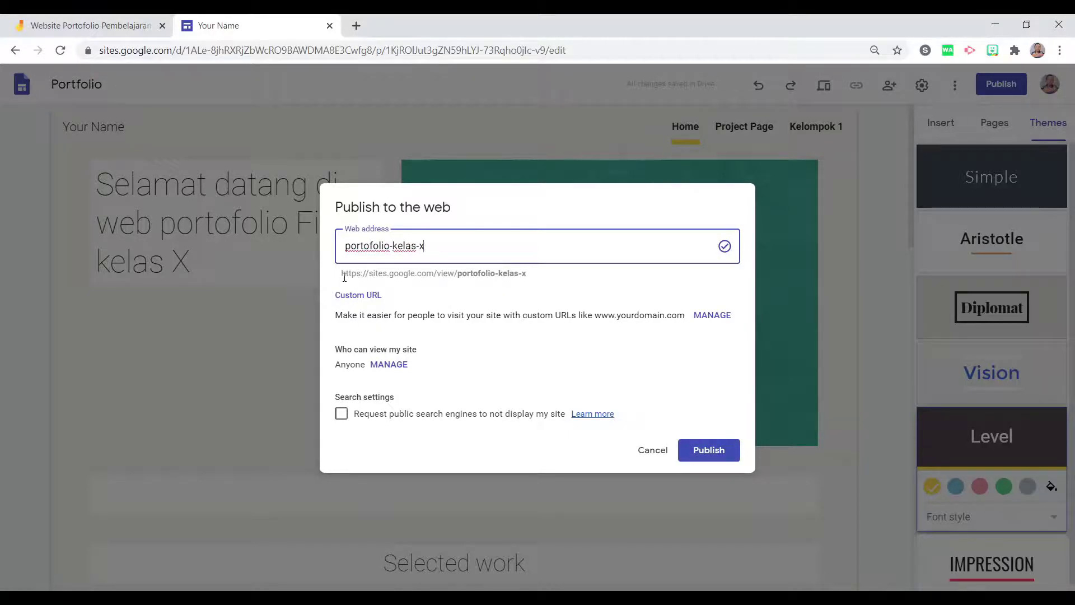
left_click_drag(344, 278, 529, 273)
left_click(519, 273)
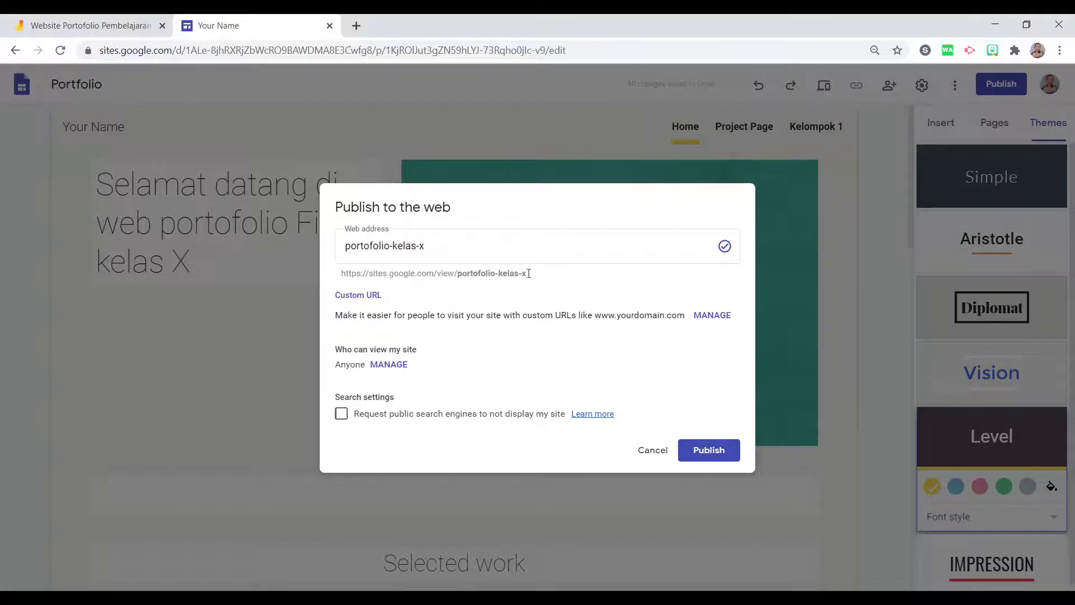
left_click_drag(458, 274, 520, 274)
left_click(537, 278)
left_click(537, 282)
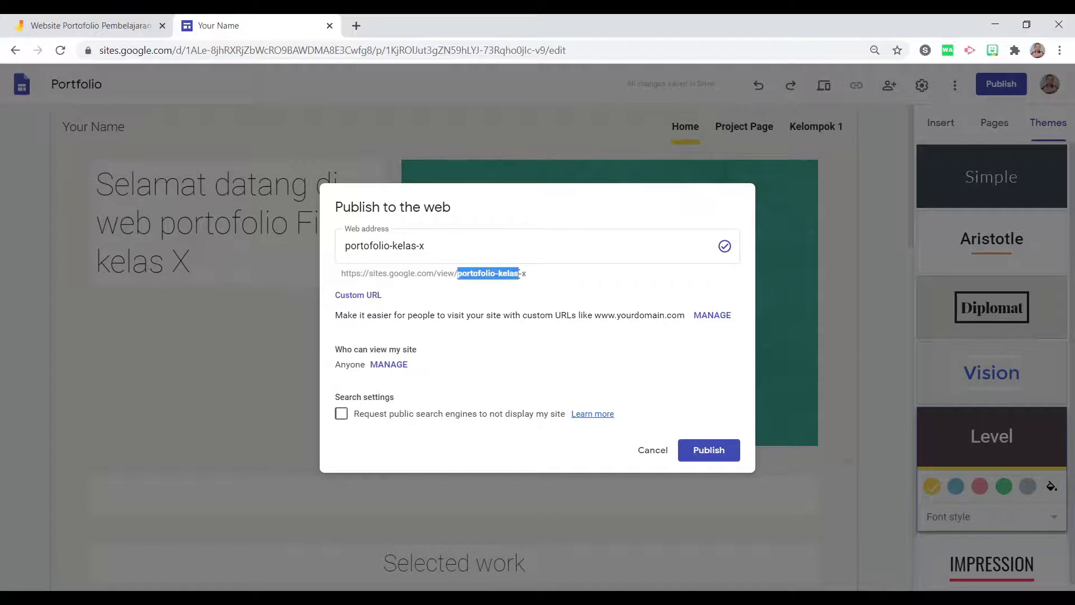
left_click(539, 277)
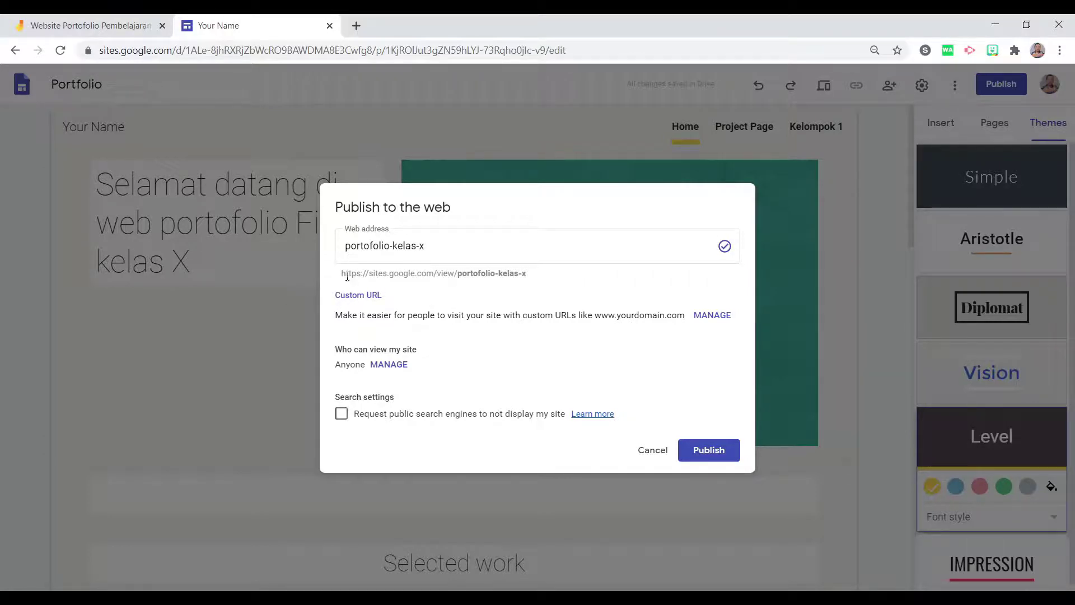
left_click_drag(343, 273, 531, 281)
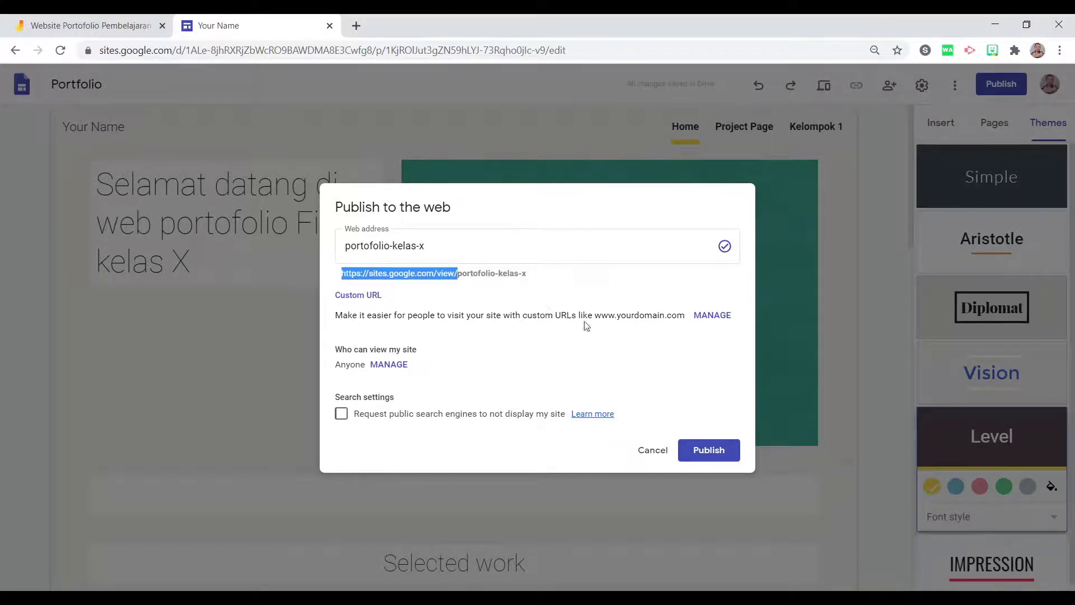
Publish the site at portofolio-kelas-x, then go to the Jamboard diagram.
left_click(709, 451)
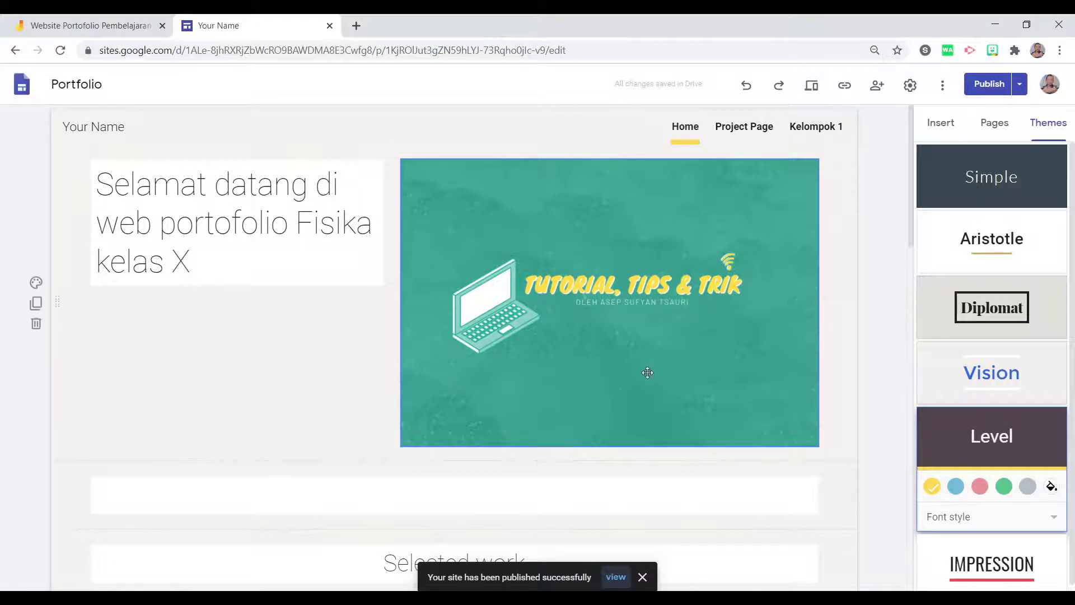
scroll(649, 381, "down", 3)
scroll(649, 384, "up", 3)
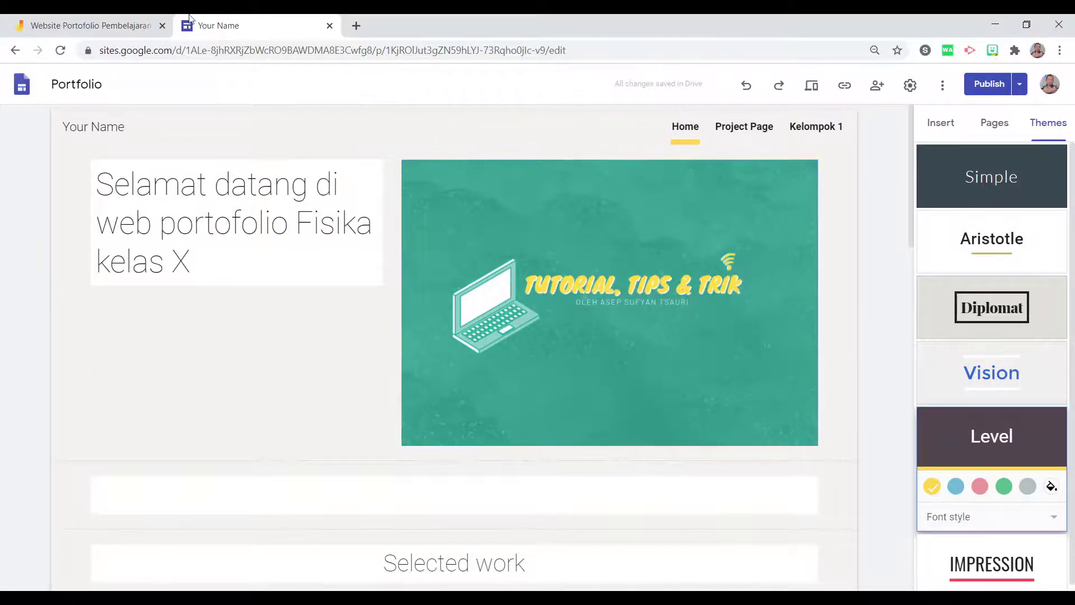
left_click(134, 25)
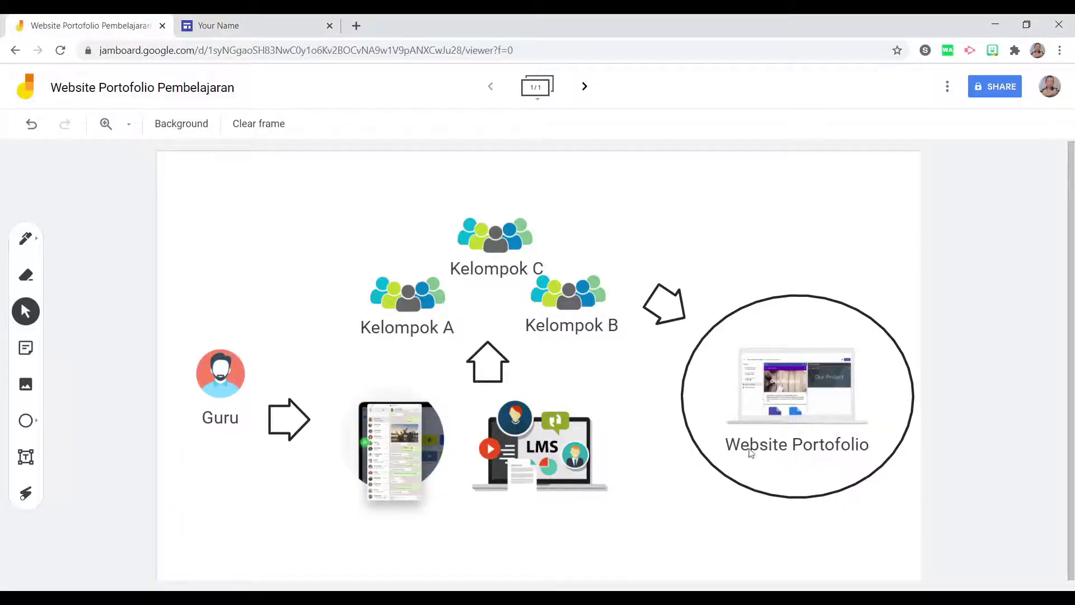
Inspect the Website Portofolio, Guru and Kelompok A, B, C objects, then return to Google Sites.
left_click(837, 447)
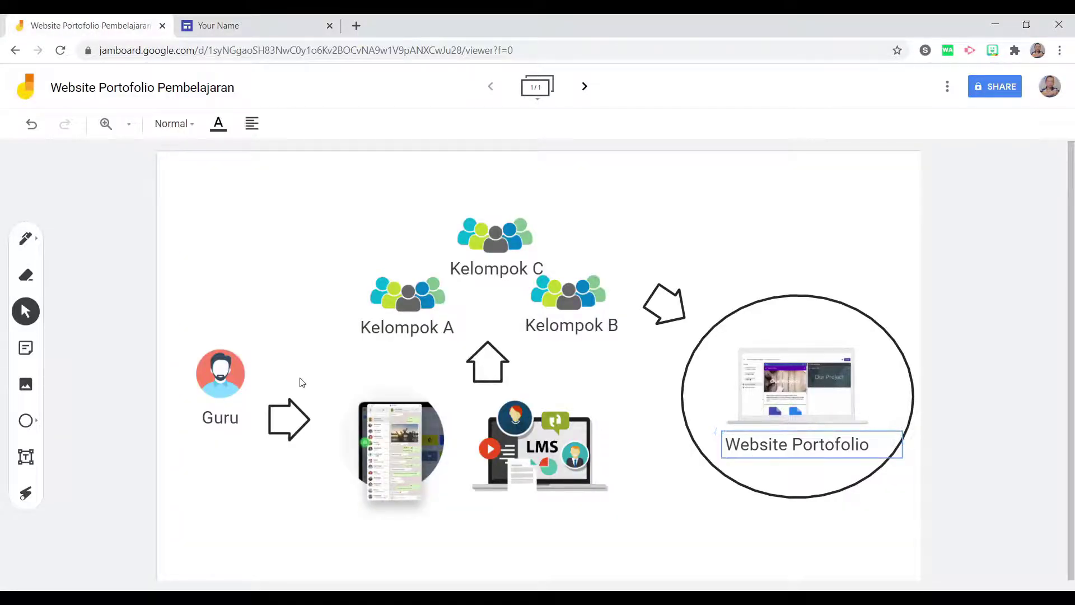
left_click(220, 391)
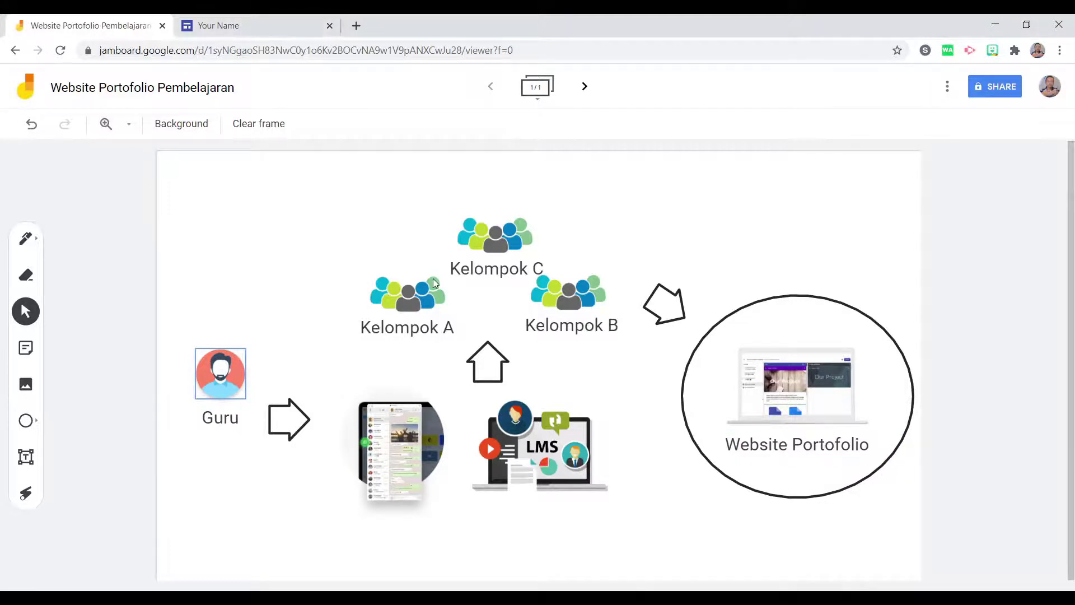
left_click(497, 259)
left_click(568, 294)
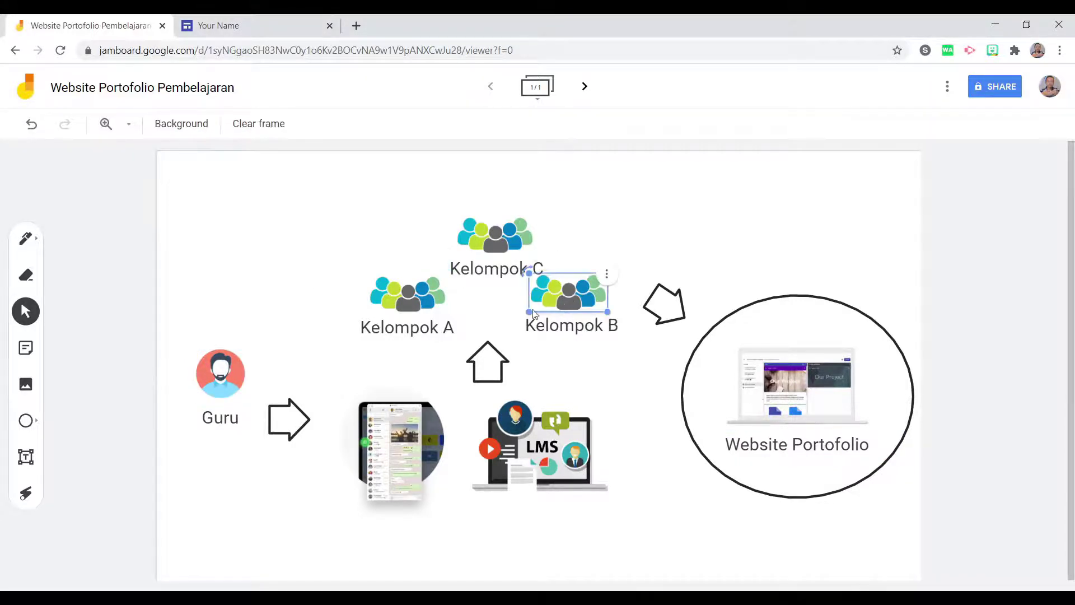
left_click(398, 283)
left_click(480, 229)
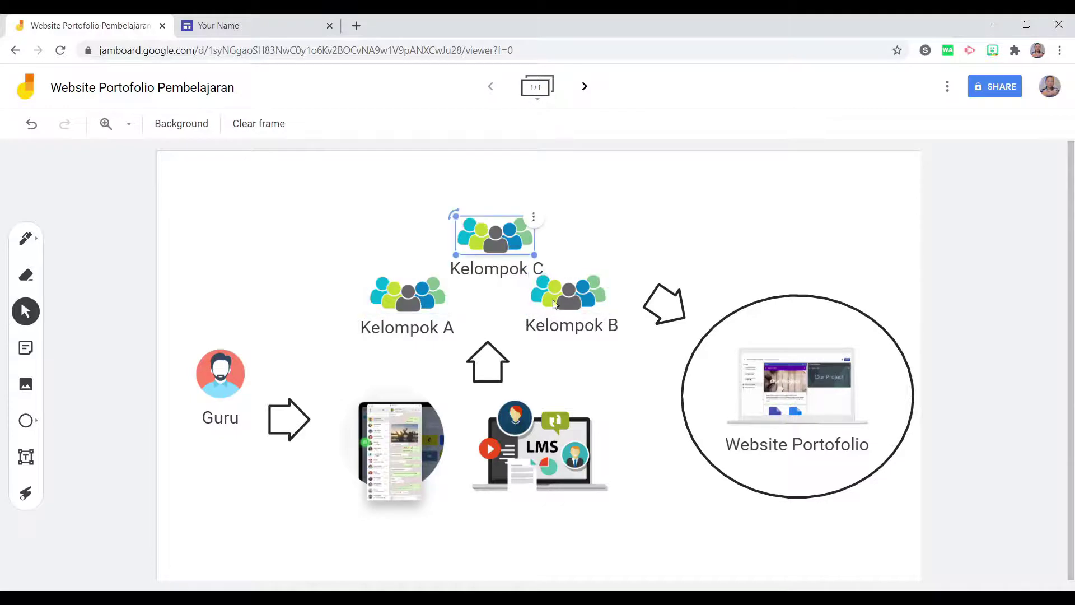
left_click(557, 296)
left_click(563, 326)
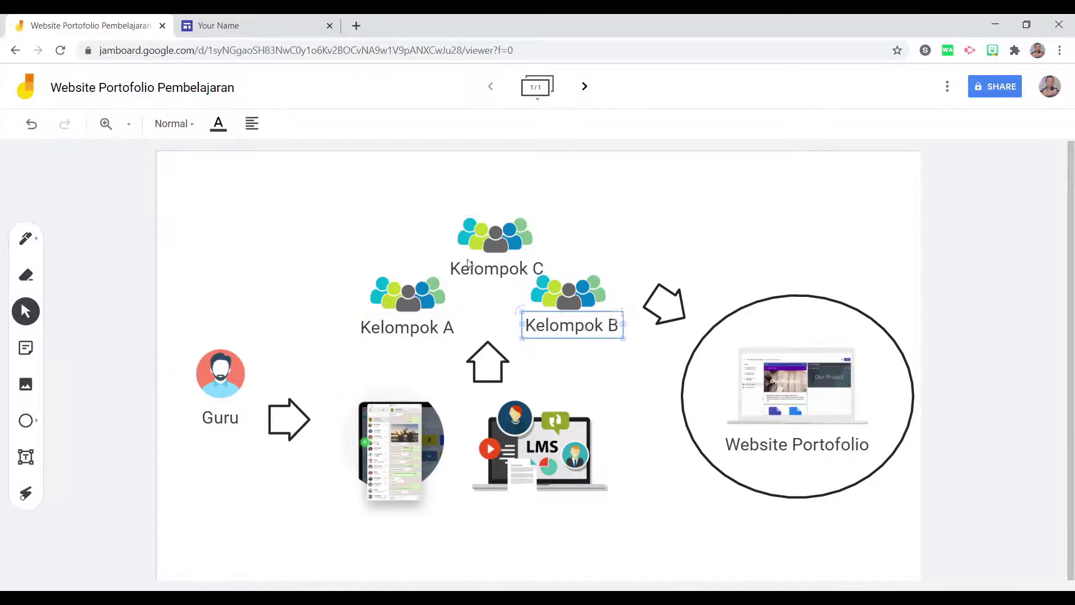
left_click(252, 23)
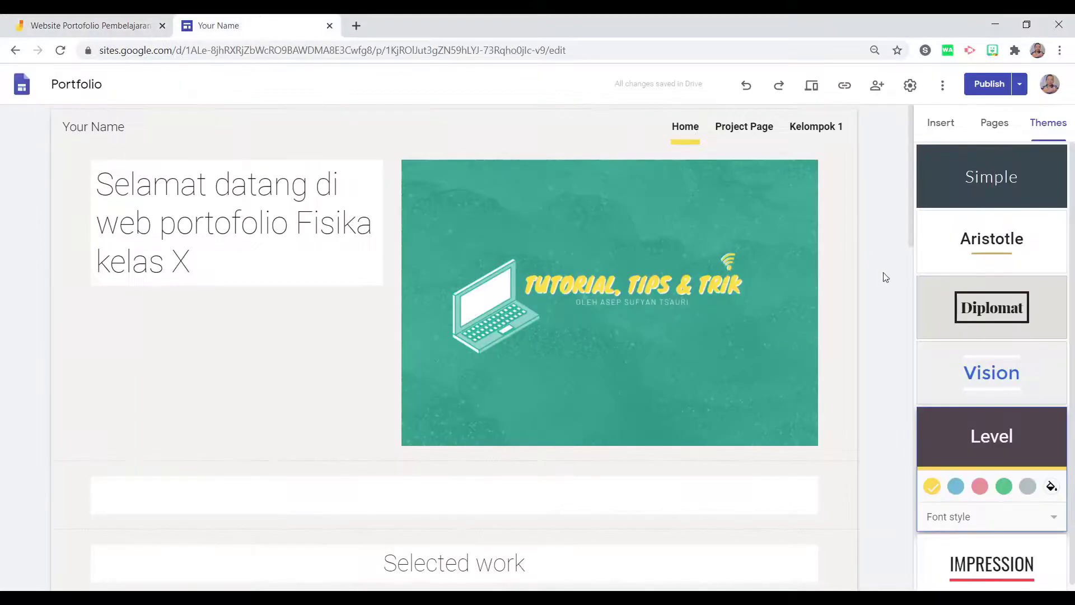
Invite the chosen contact as an Editor with the note 'silakan lengkapi portofolio kelempok mu'.
left_click(877, 92)
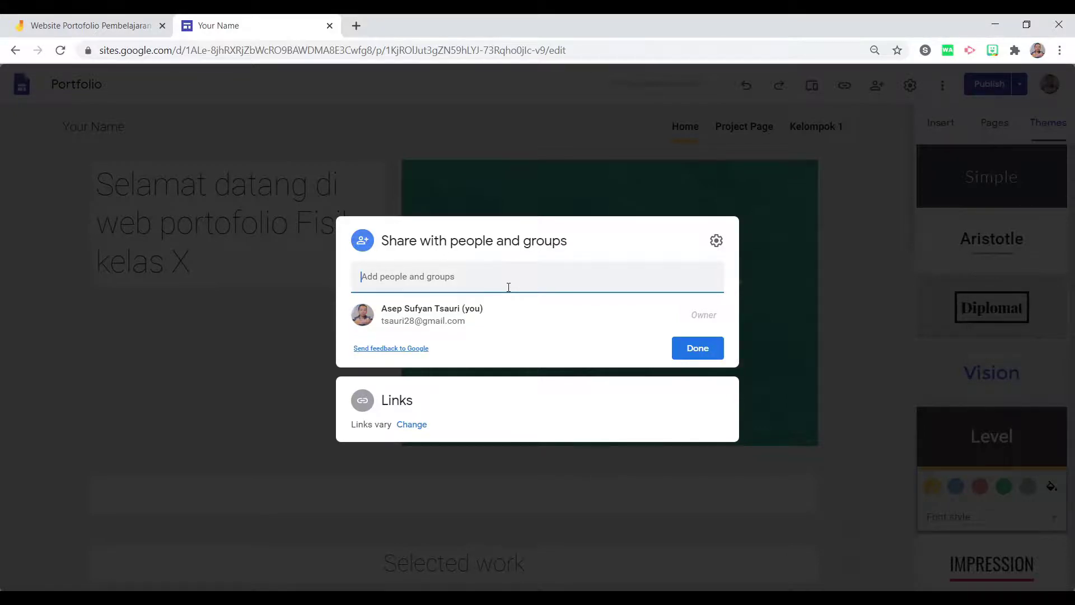
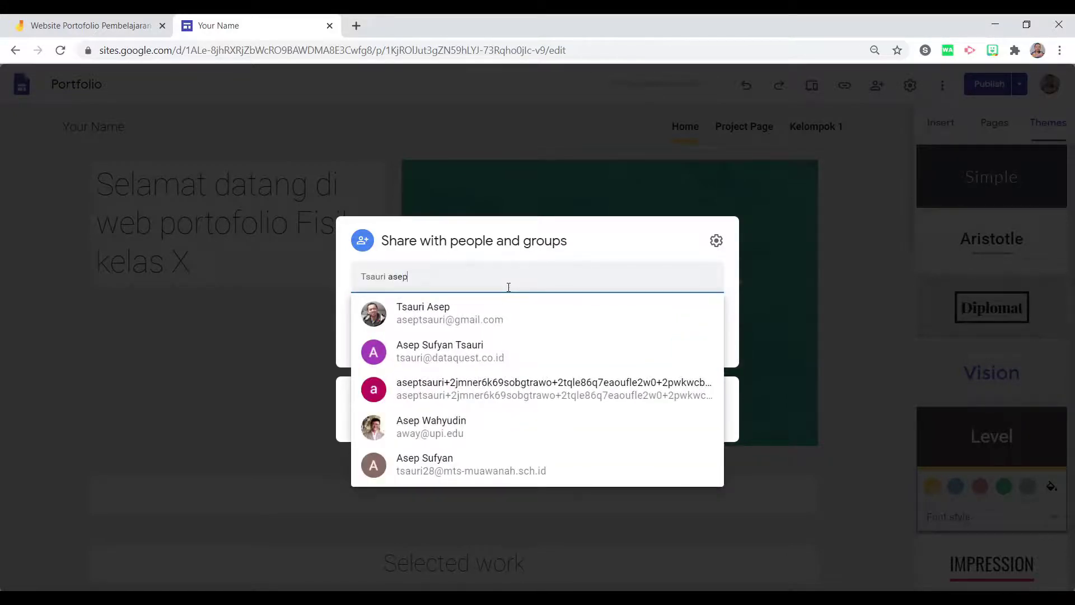
left_click(516, 312)
left_click(440, 338)
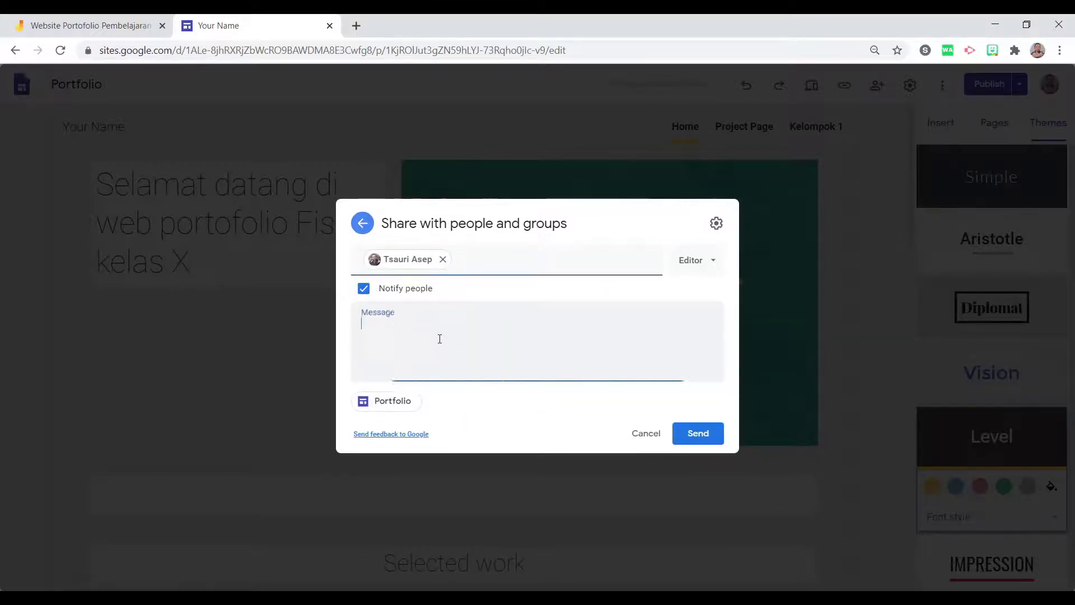
type("silaka")
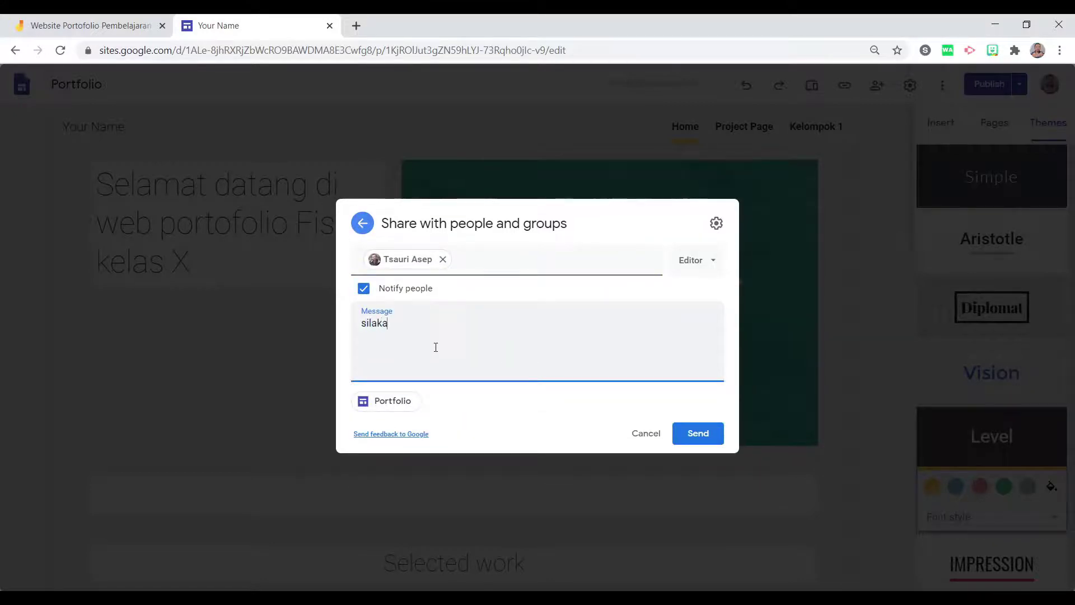
type("n lengkapi portofolio ")
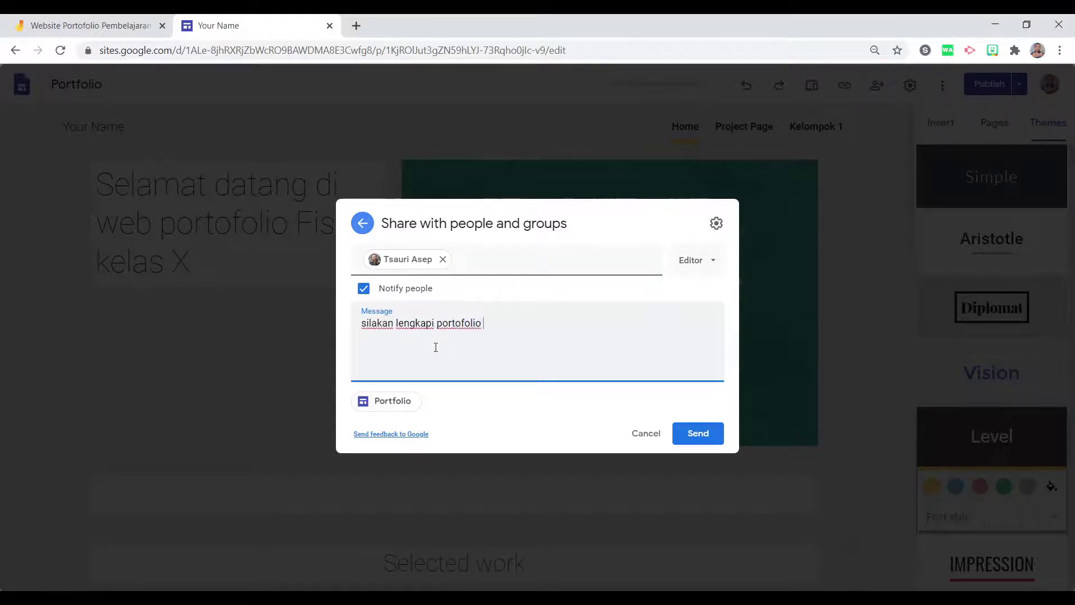
type("kelempok mu")
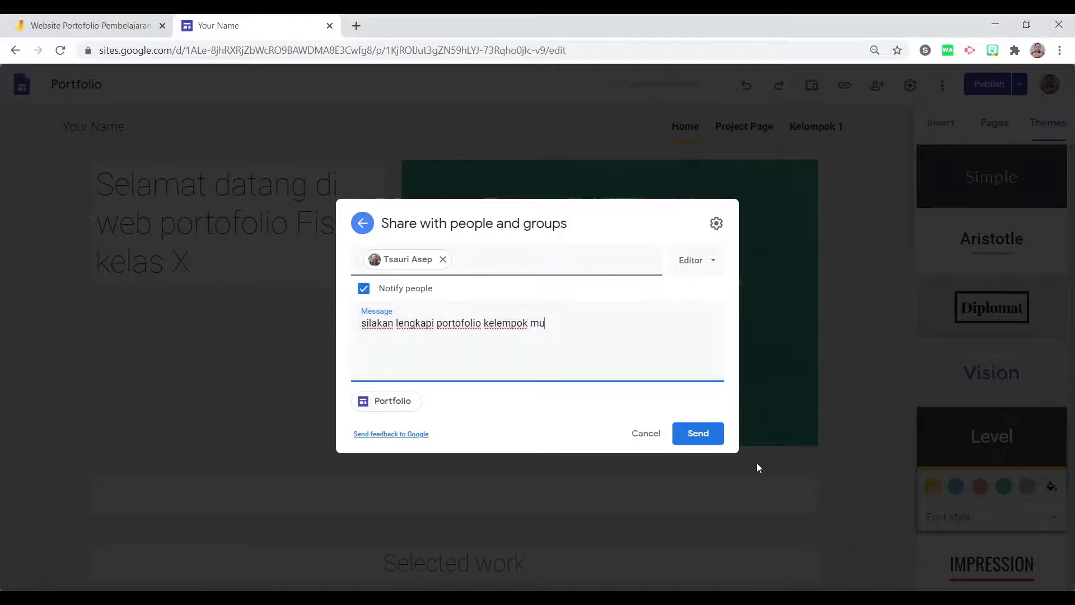
left_click(713, 436)
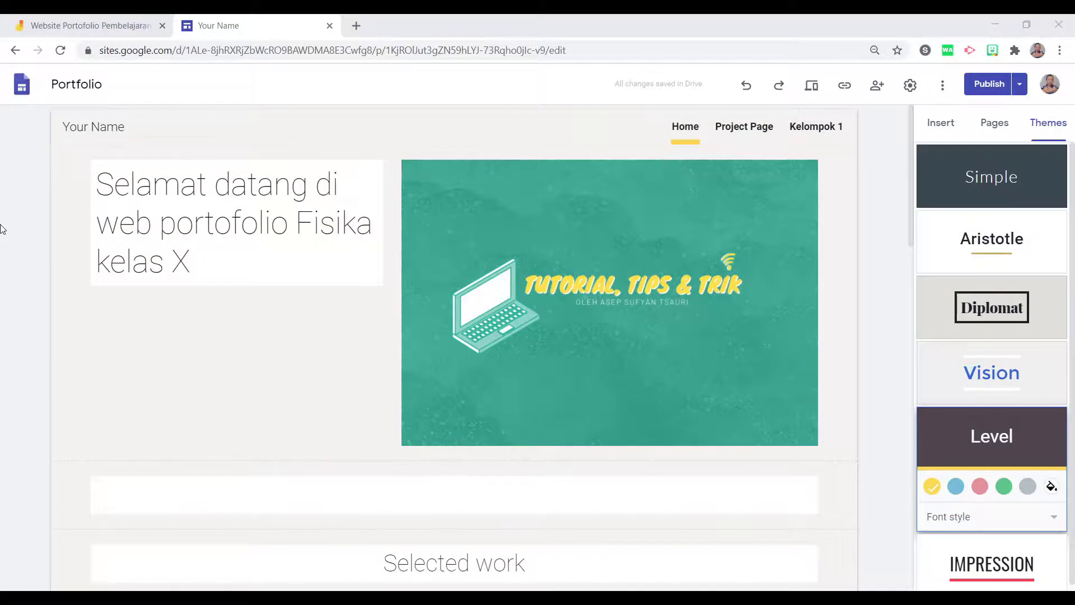
View the published portofolio-kelas-x site in a new tab, copy its base address, and return to Jamboard.
left_click(989, 84)
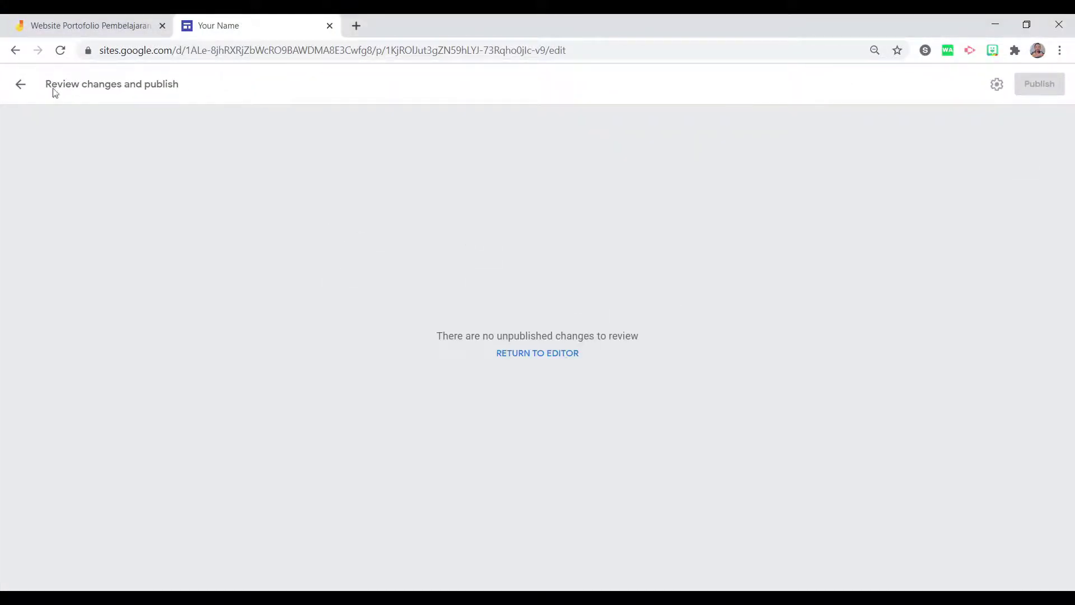
left_click(20, 95)
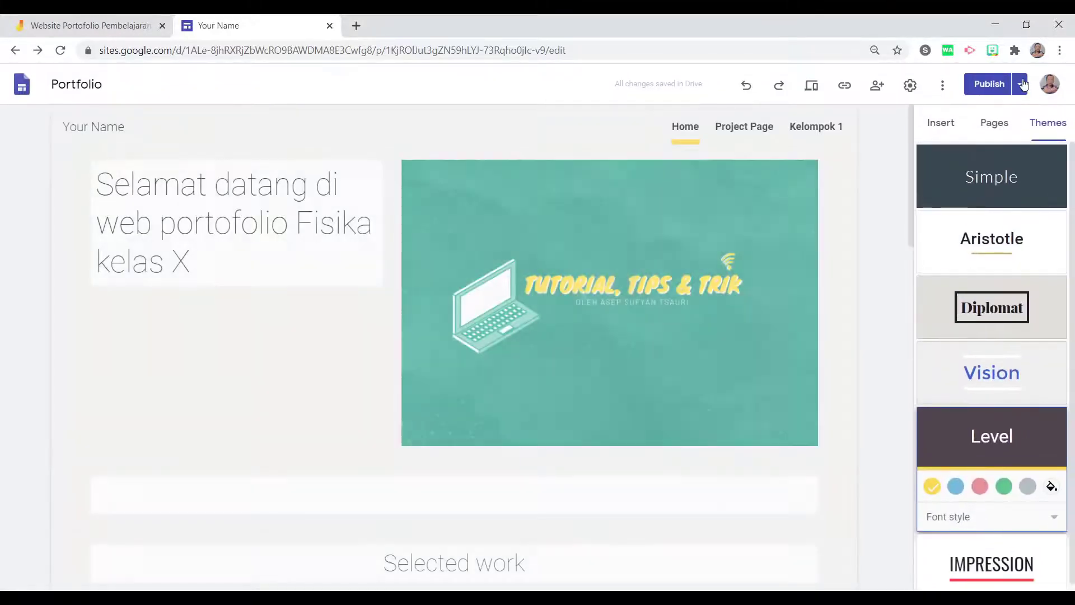
left_click(1022, 83)
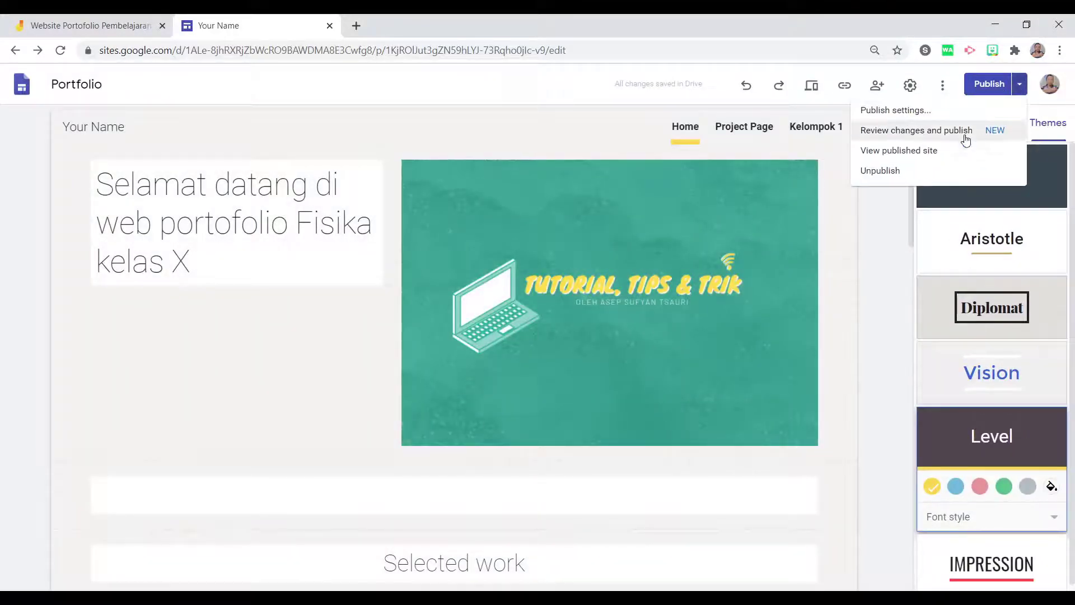
left_click(895, 151)
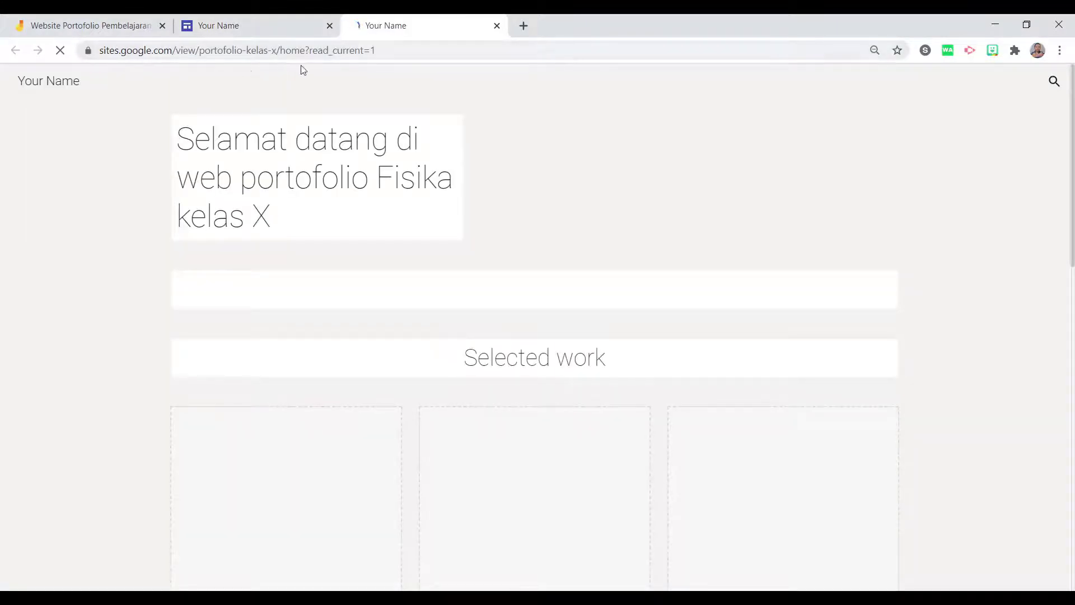
left_click_drag(275, 50, 92, 51)
key("ctrl+c")
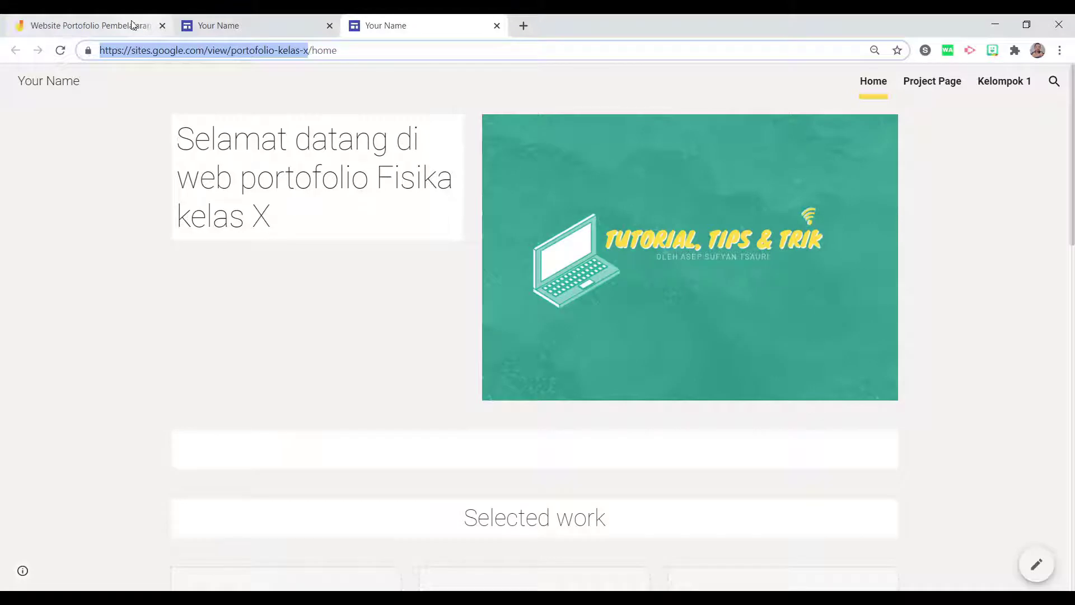
left_click(133, 24)
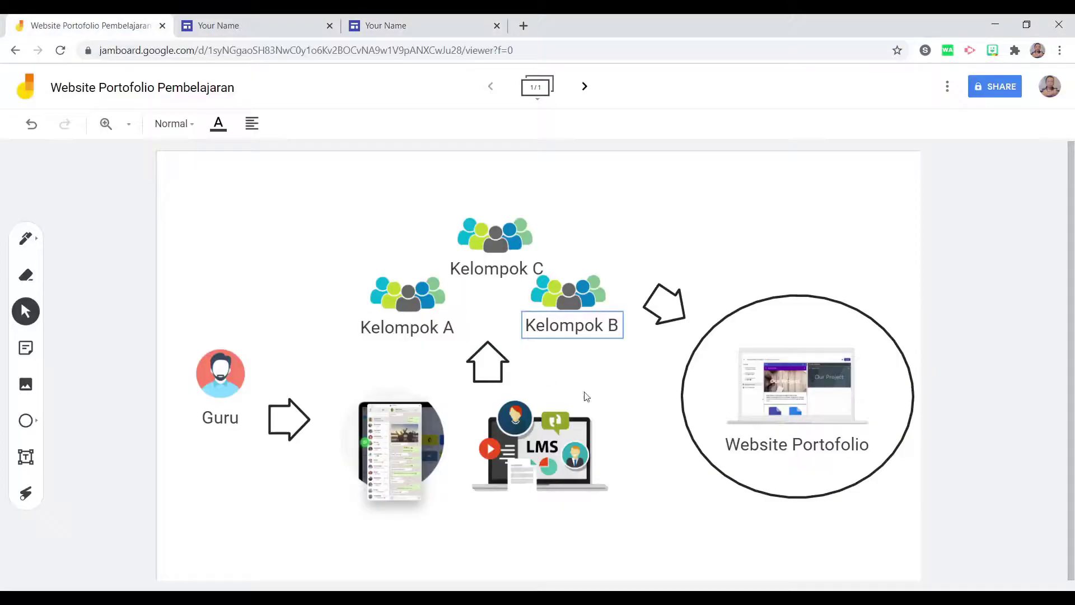
left_click(26, 456)
left_click(463, 531)
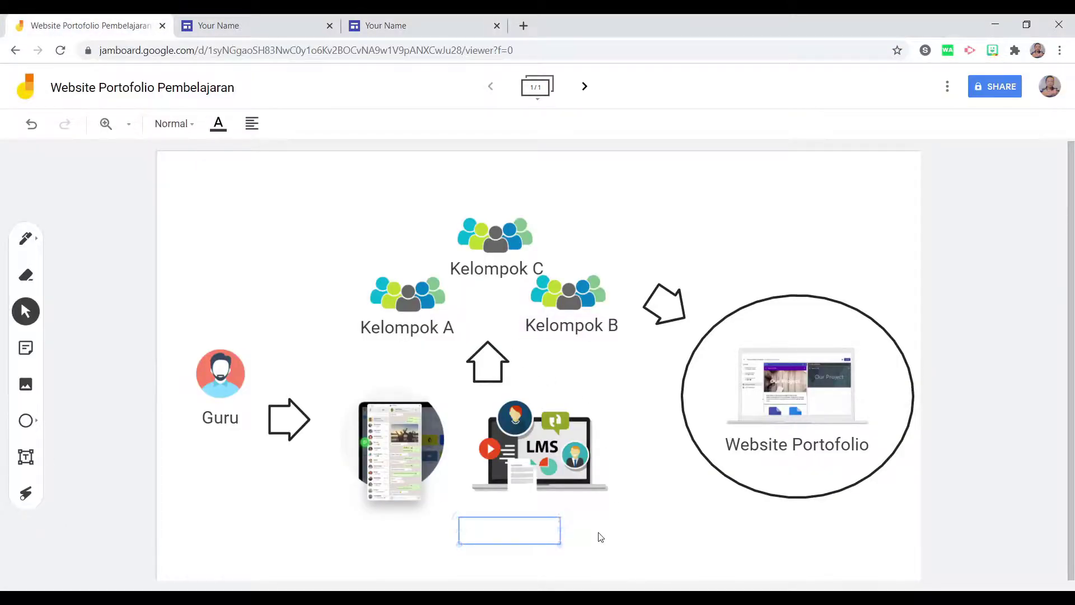
key("ctrl+v")
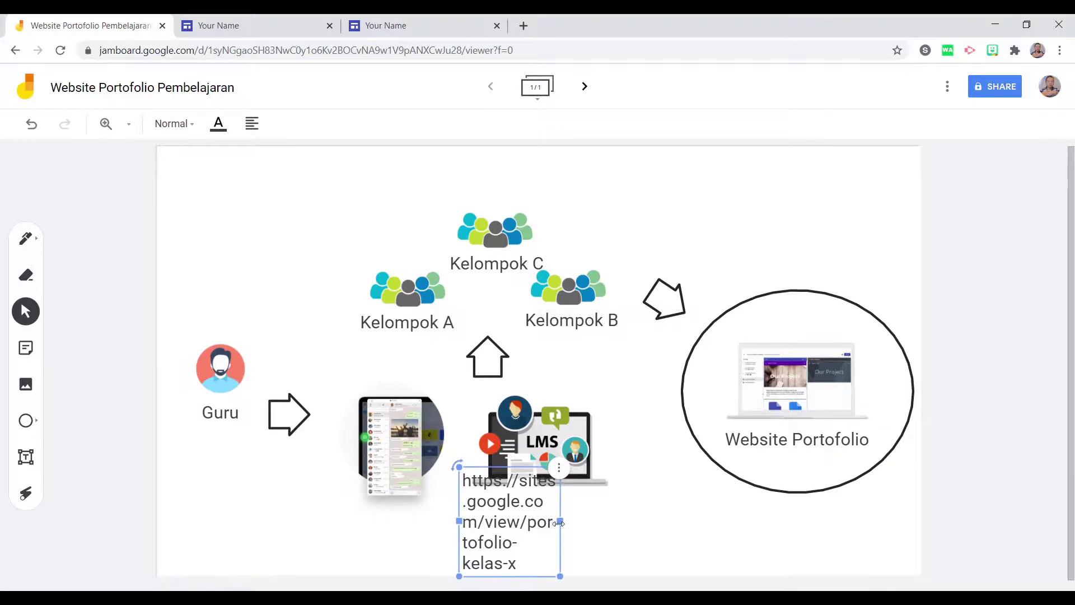
left_click_drag(560, 526, 888, 539)
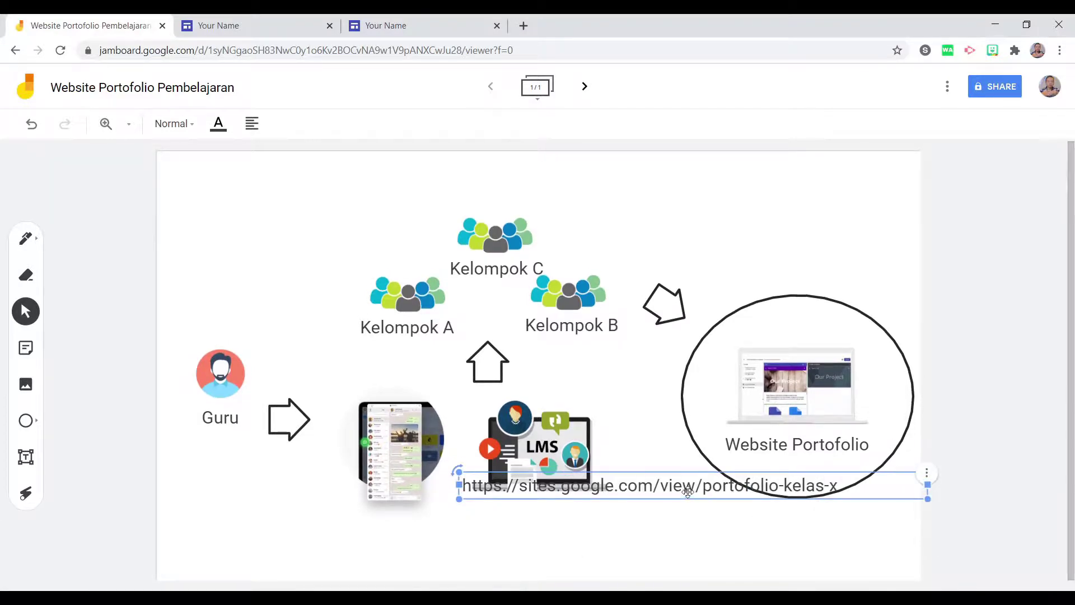
left_click_drag(689, 485, 549, 172)
left_click(651, 217)
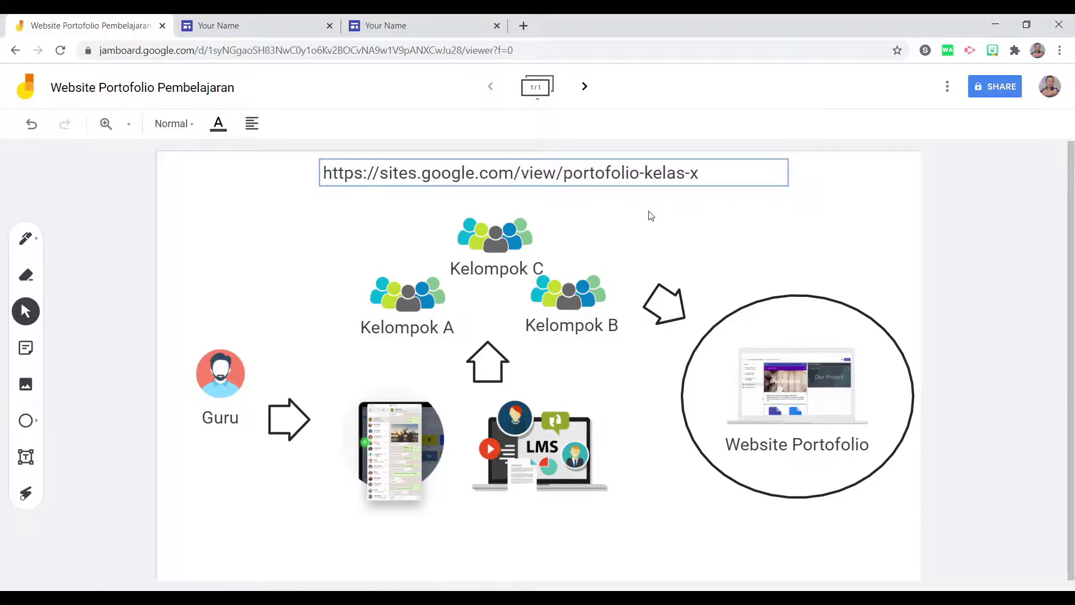